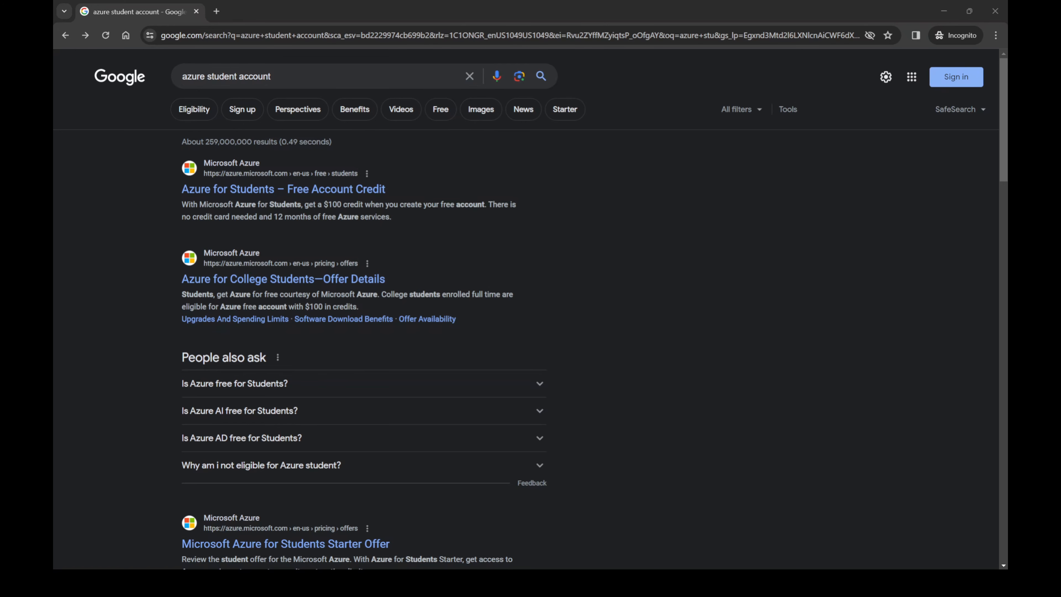
Open the Azure for Students $100 free credit page from the Google results.
click(311, 189)
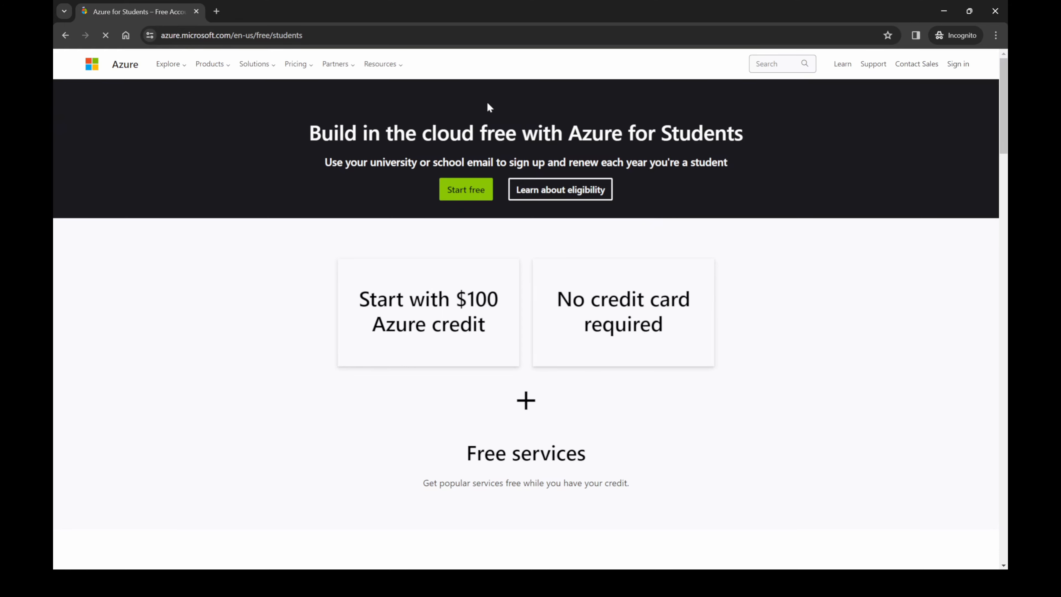
Look over the Azure for Students free-account sign-up, then close those tabs.
click(465, 191)
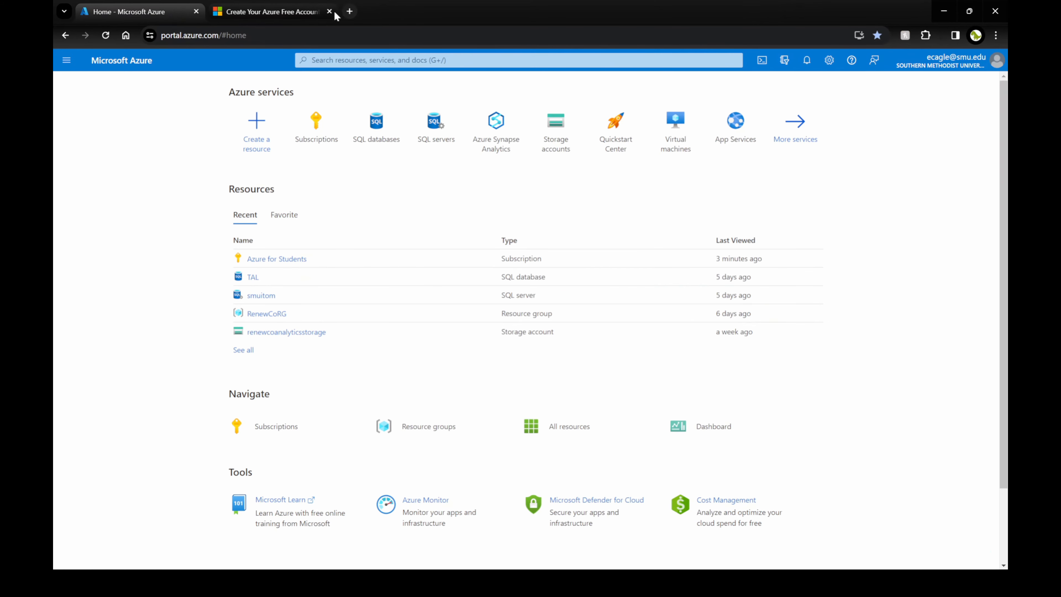
click(318, 12)
click(330, 12)
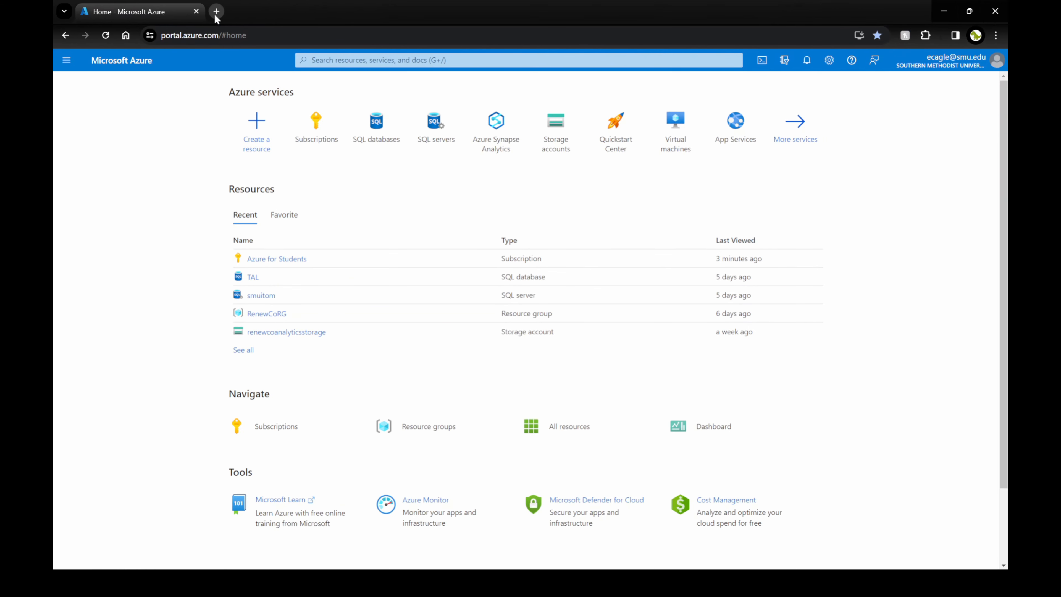
Search 'azure portal' in a new tab, view the portal information page, then return to portal home.
click(216, 11)
text(azure portal)
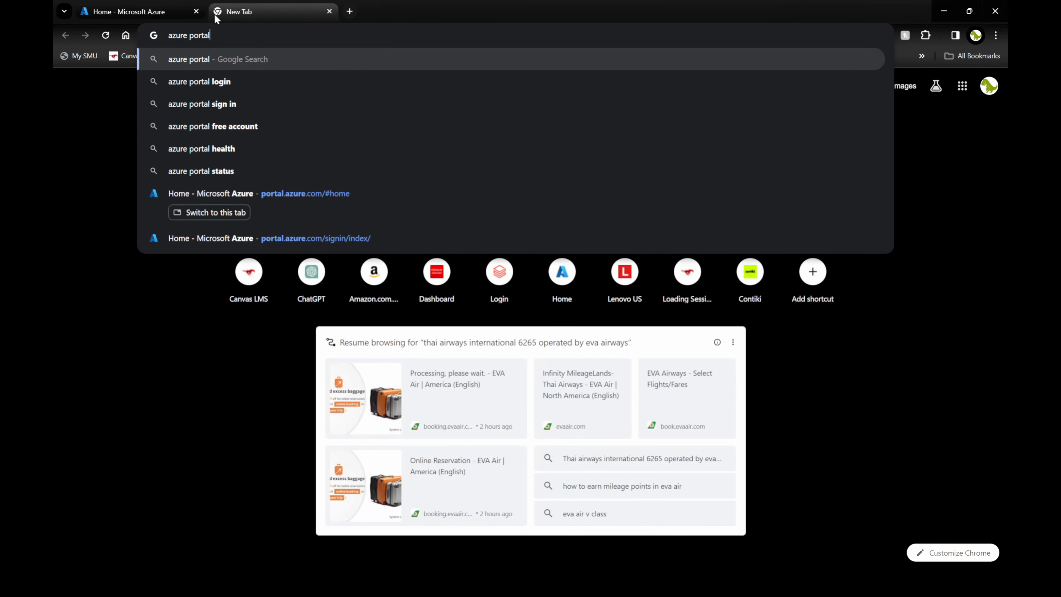
key(Return)
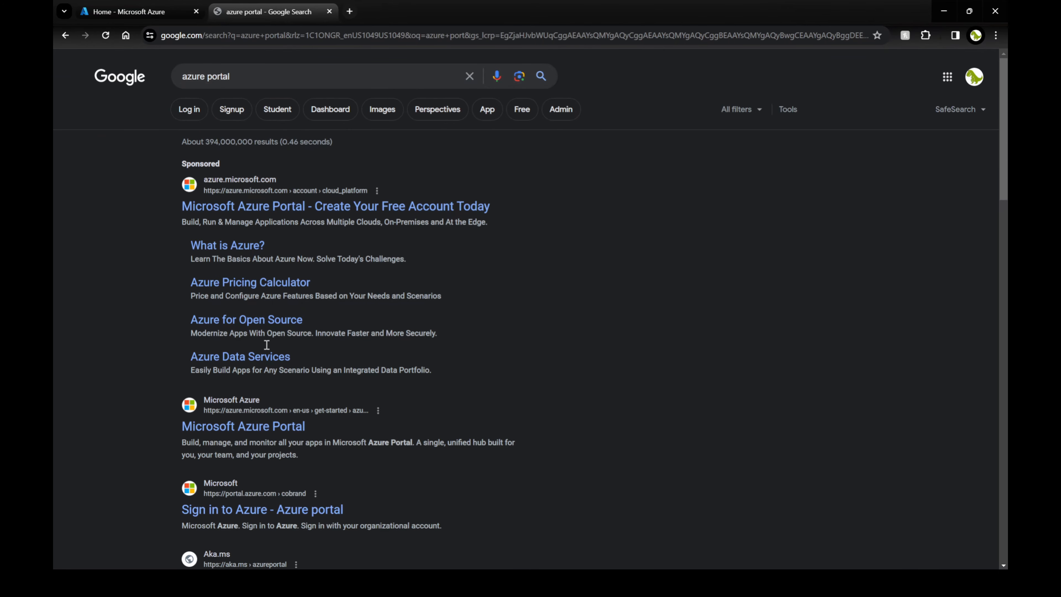
click(251, 427)
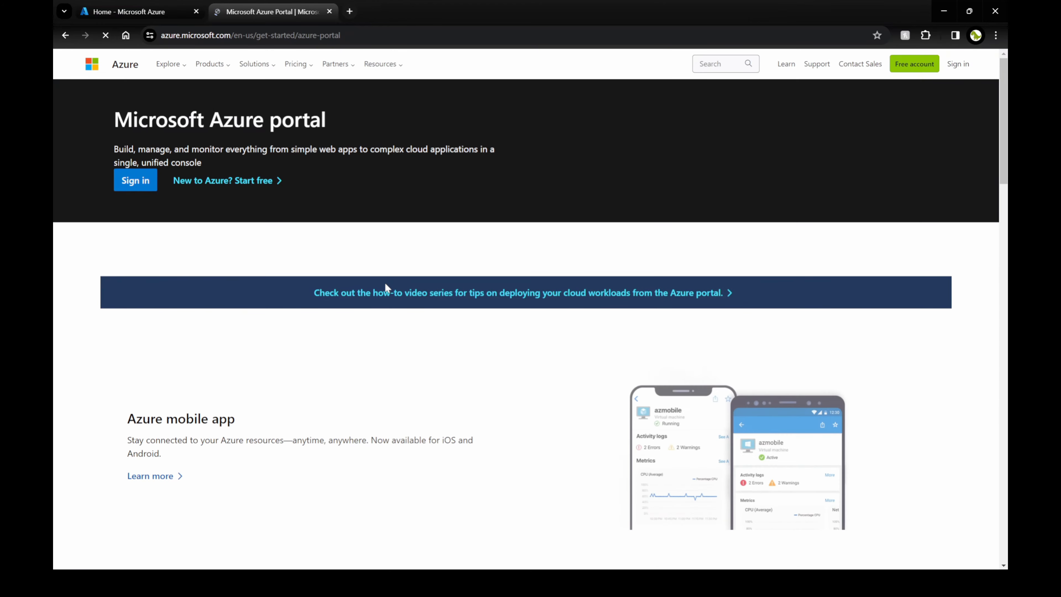
click(187, 5)
click(329, 11)
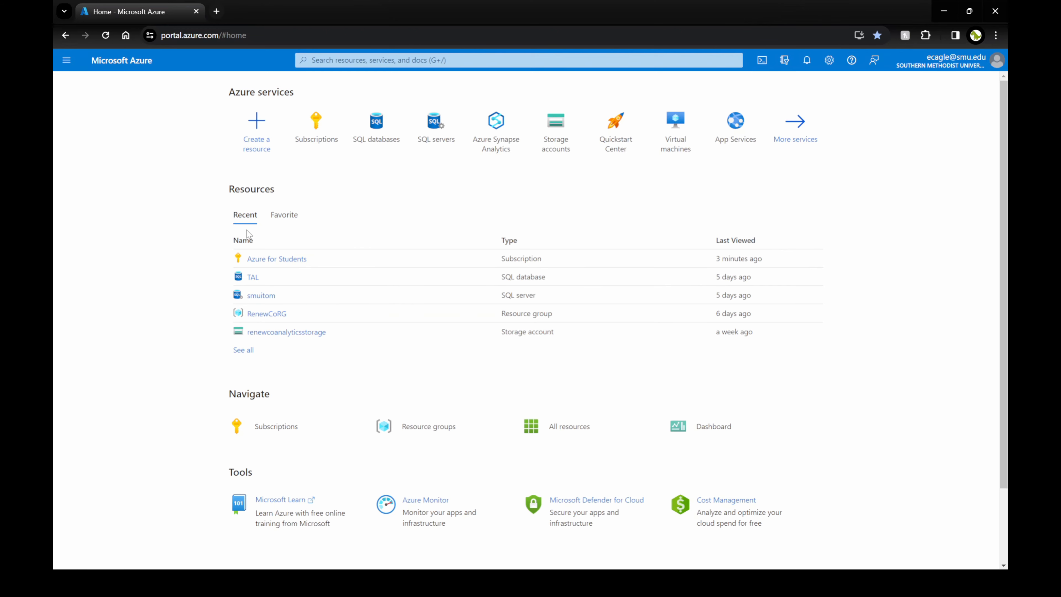
drag(229, 190, 278, 192)
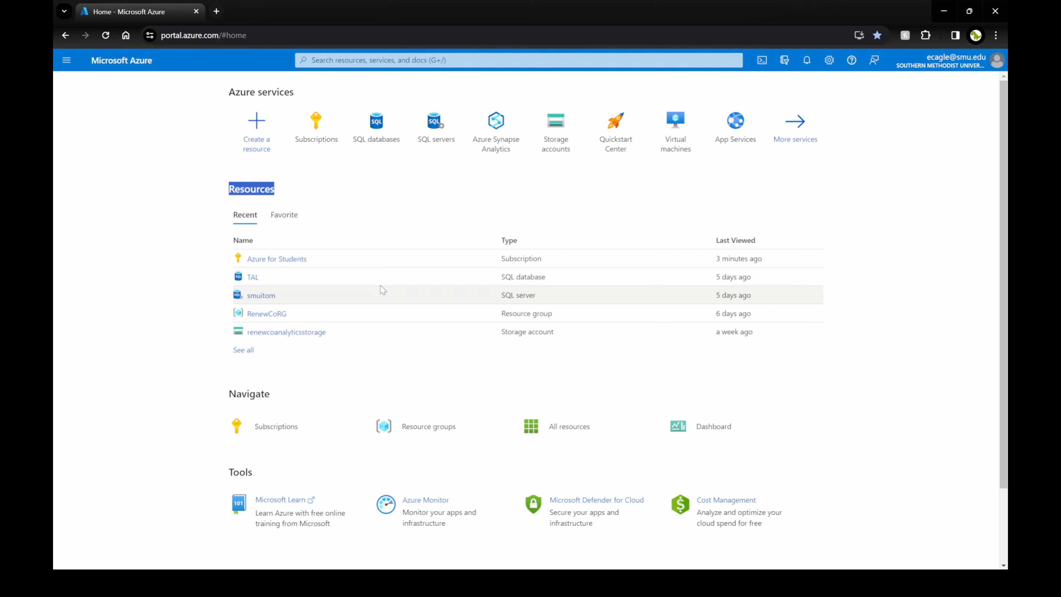
click(375, 203)
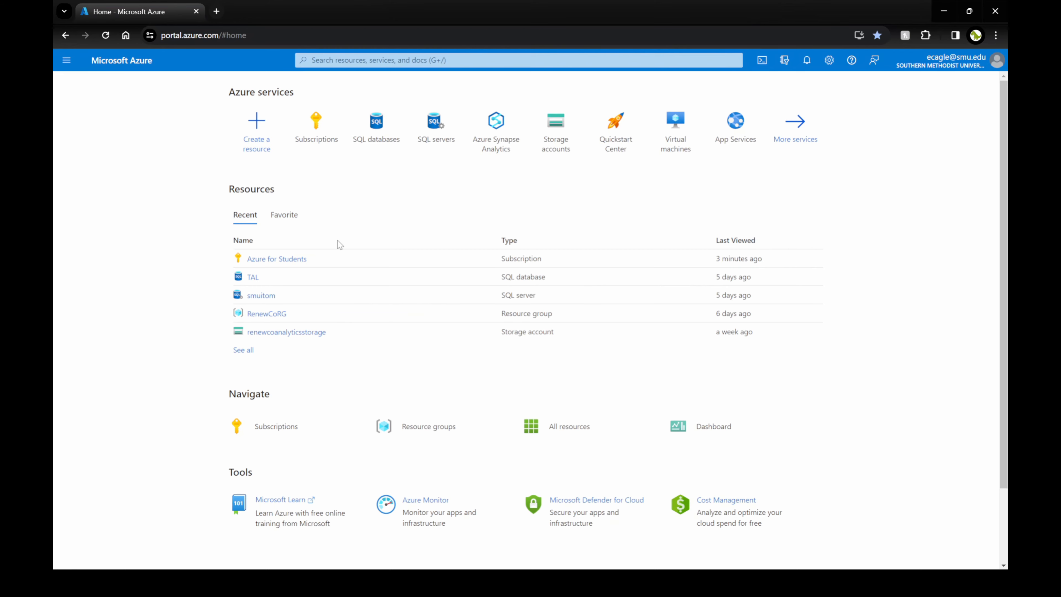
click(289, 260)
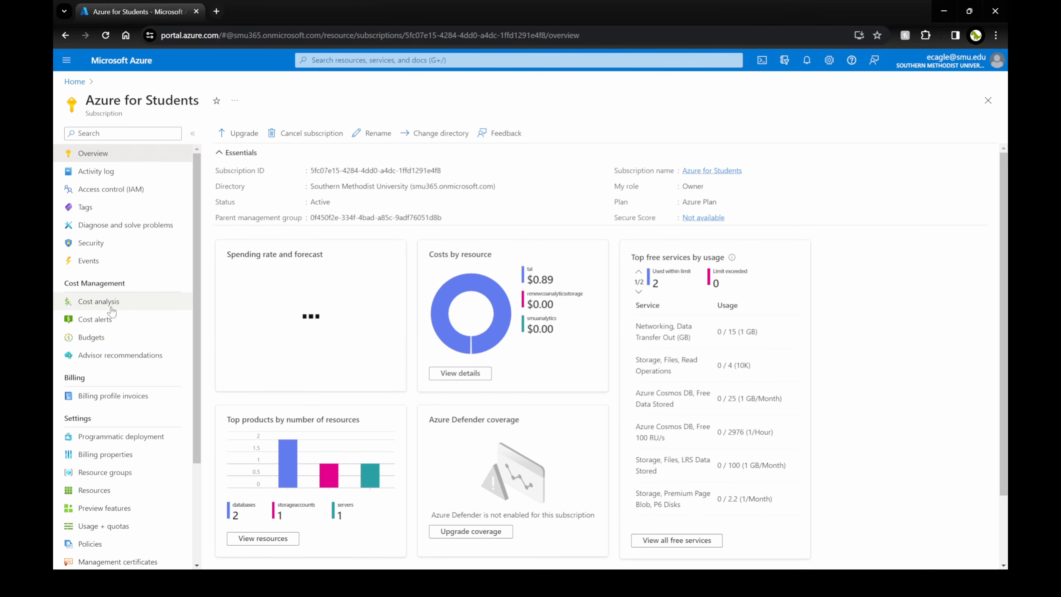
Open the Azure for Students subscription to see its $0.89 costs.
click(108, 300)
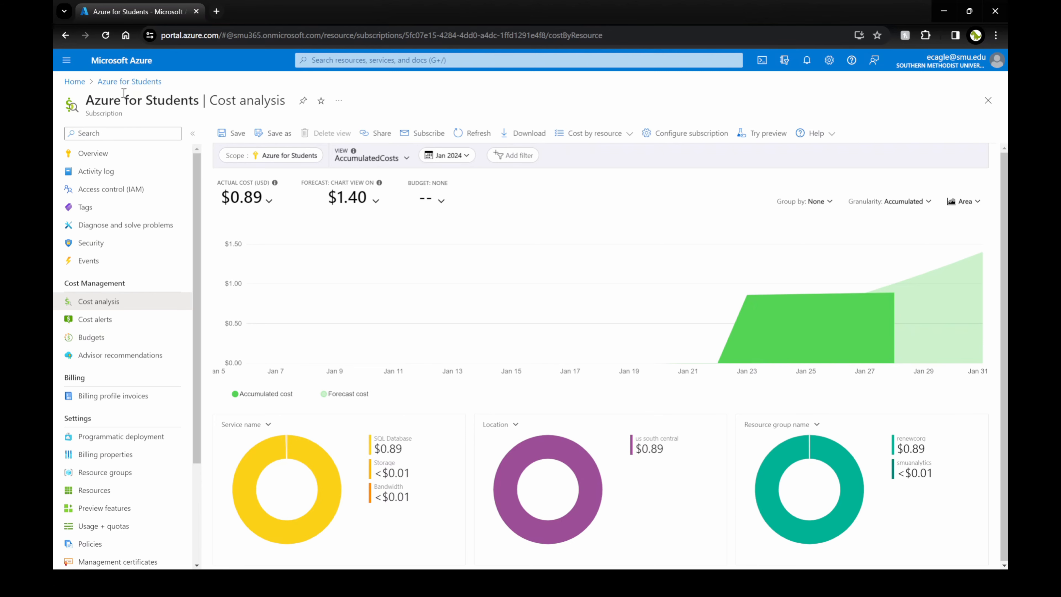
From portal home, search 'sql database' and open the SQL databases service list.
click(78, 81)
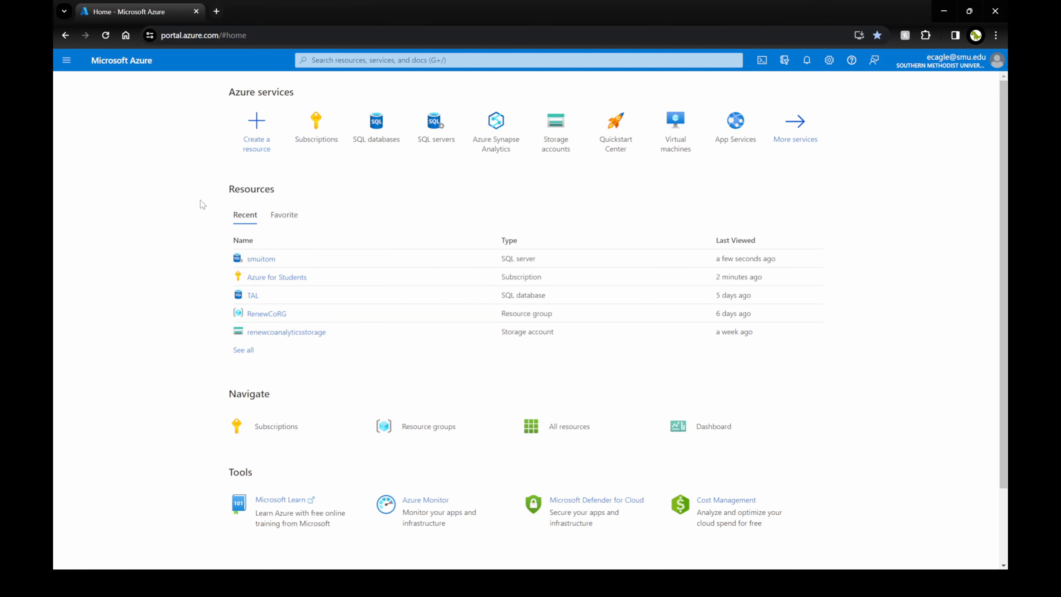
click(383, 59)
text(sq)
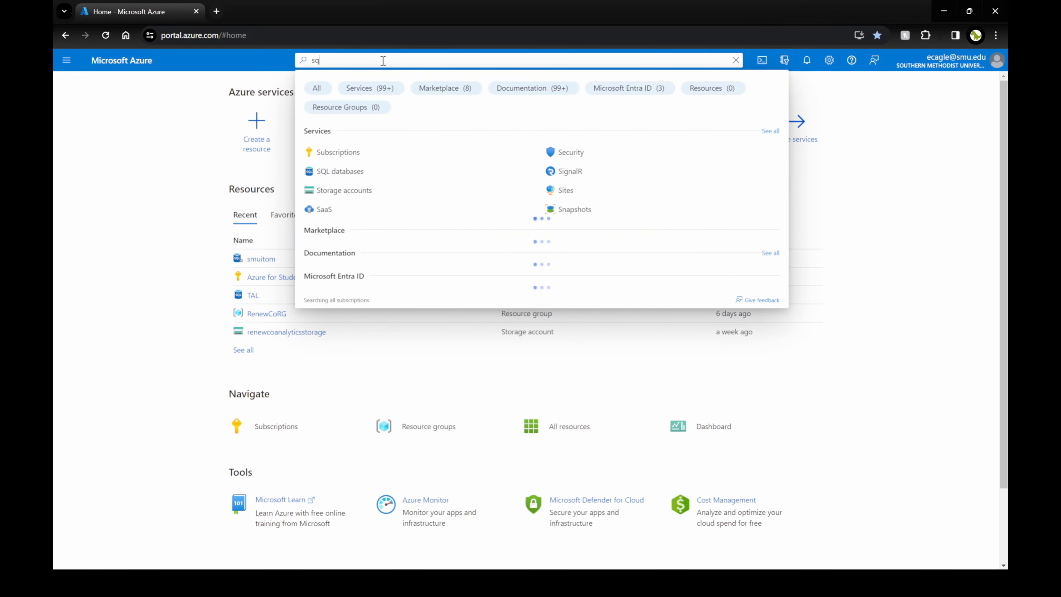
text(l database)
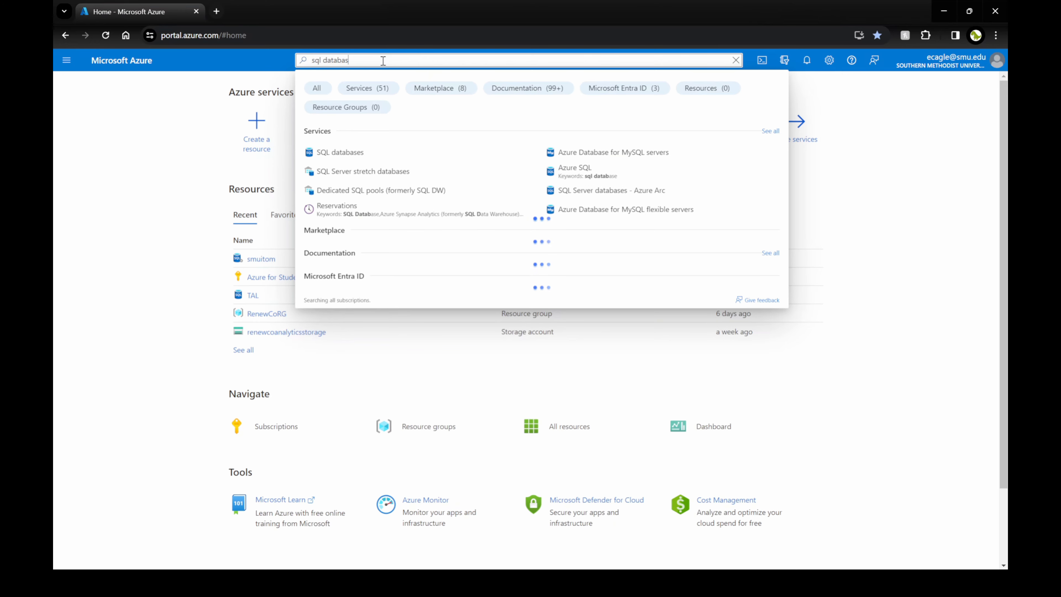
click(341, 159)
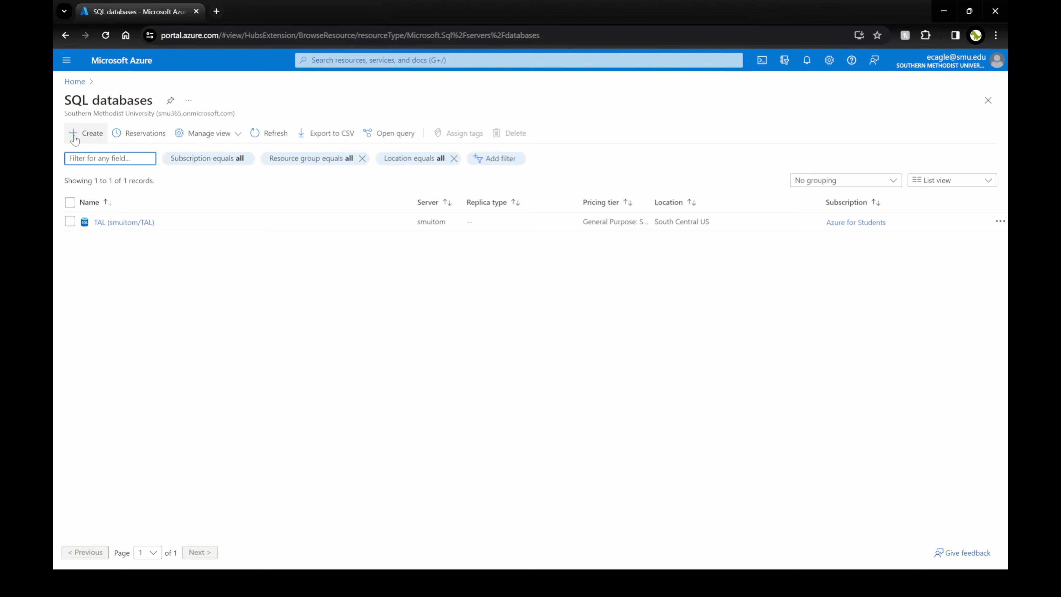
Start a new SQL database, keeping Azure for Students as the subscription.
click(86, 134)
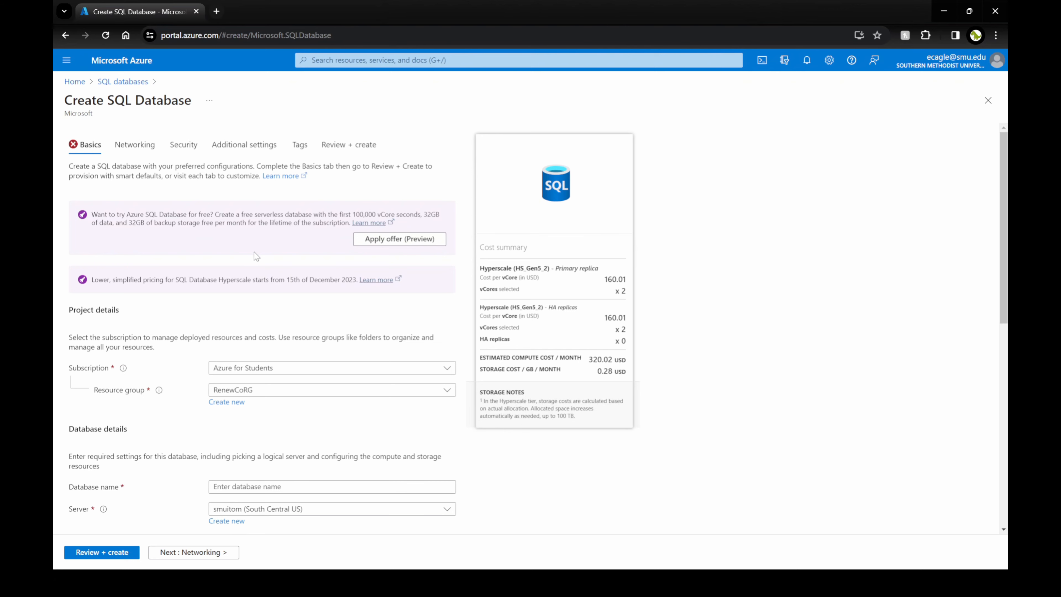
drag(588, 360, 615, 362)
click(598, 374)
scroll(386, 317, down, 1)
scroll(298, 274, down, 2)
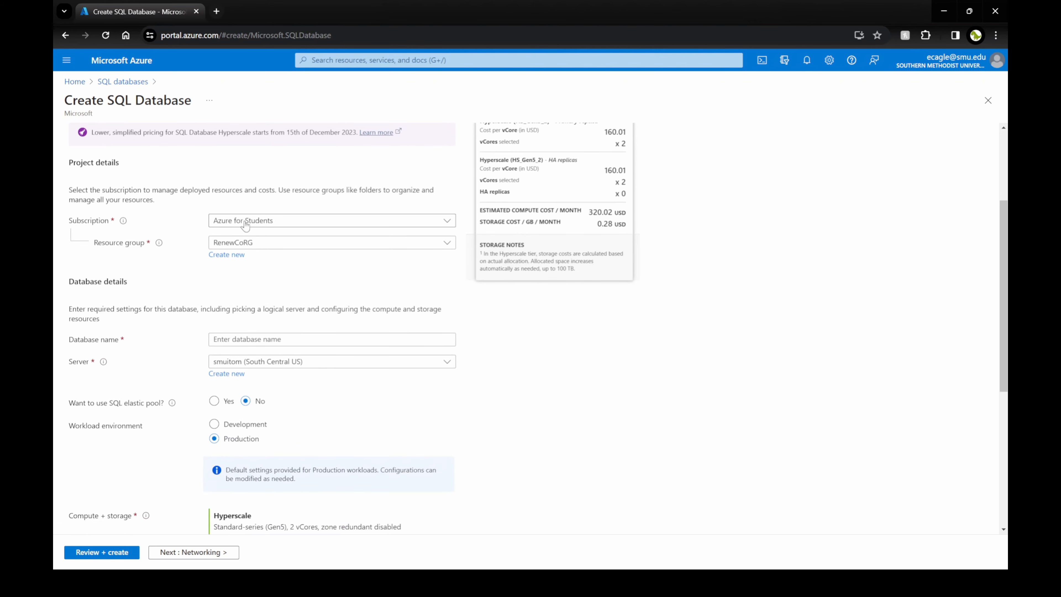
click(262, 224)
click(257, 260)
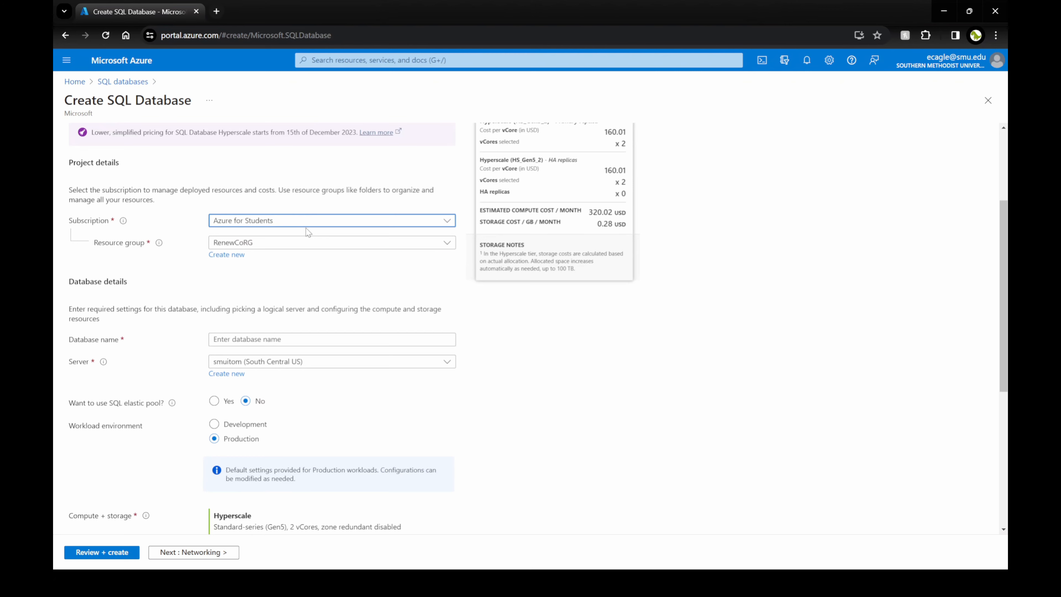
Create a new resource group, entering the name 'SMUItom'.
click(258, 247)
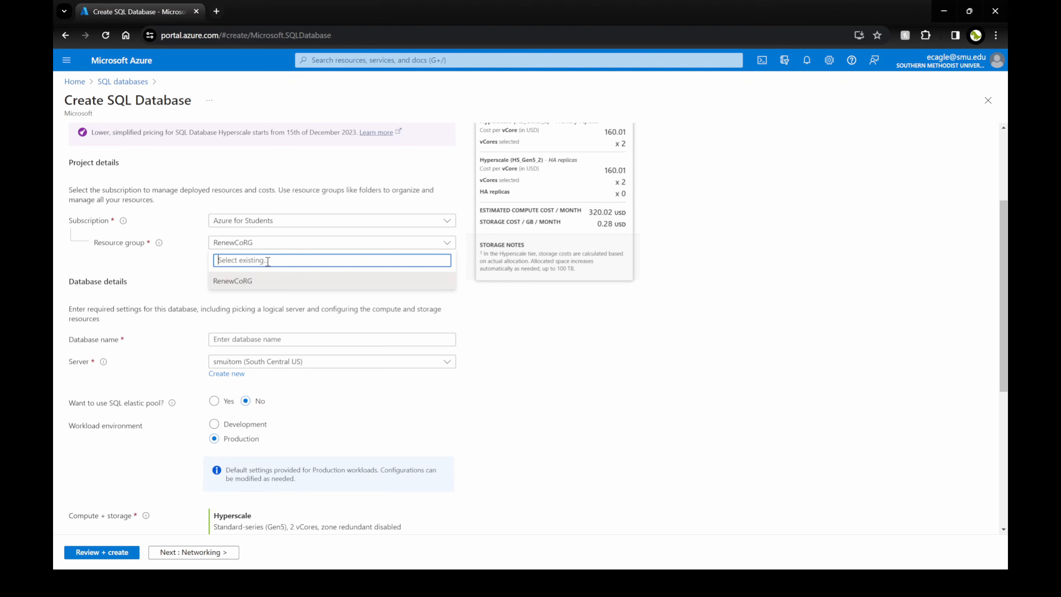
text(SMUITOM)
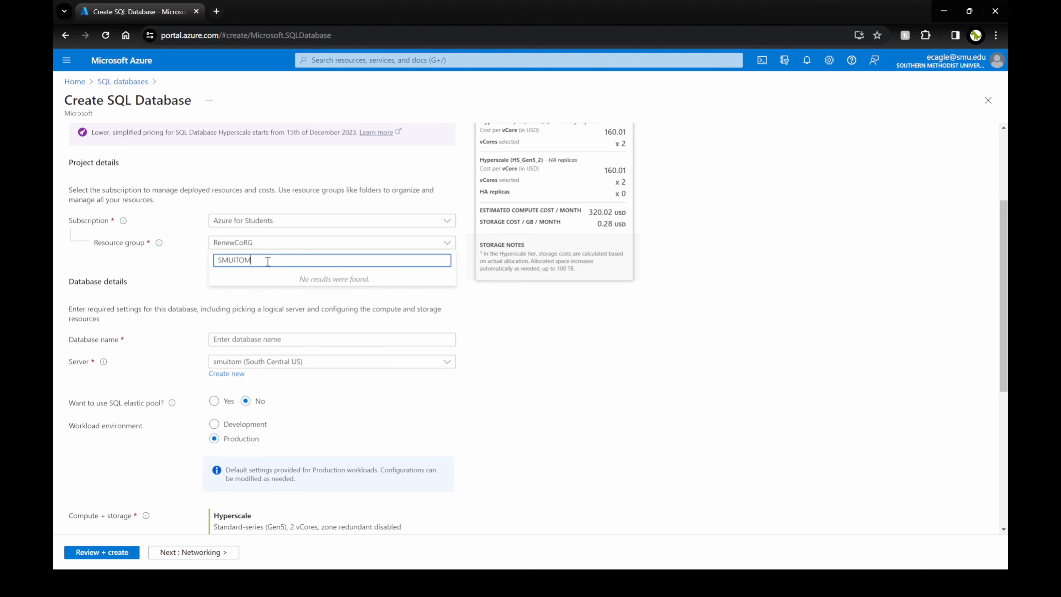
key(BackSpace)
key(BackSpace)
text(t)
click(235, 269)
click(95, 304)
click(314, 245)
click(161, 274)
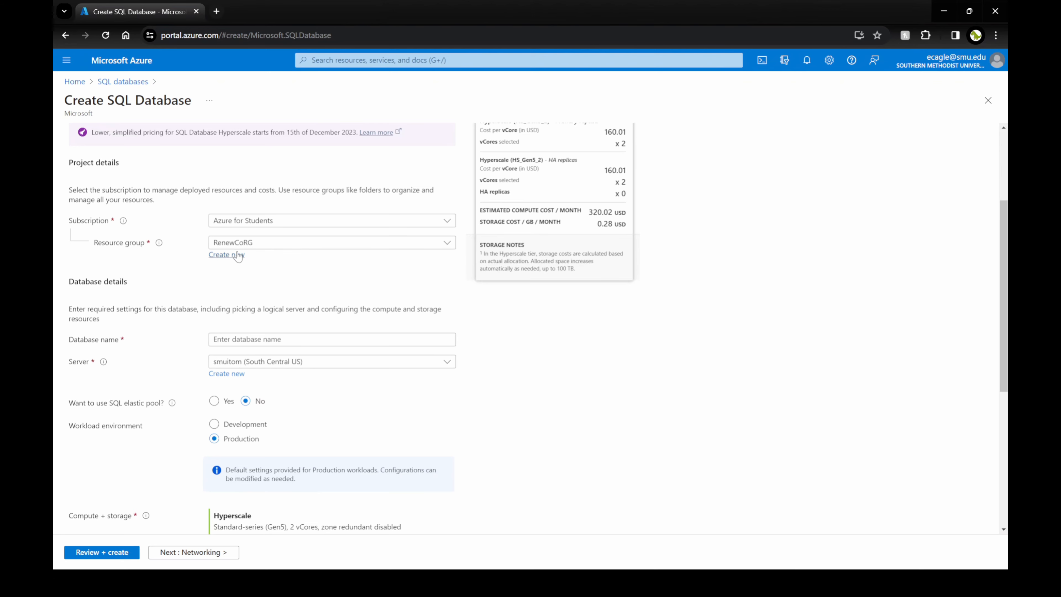
click(236, 256)
text(SMUI)
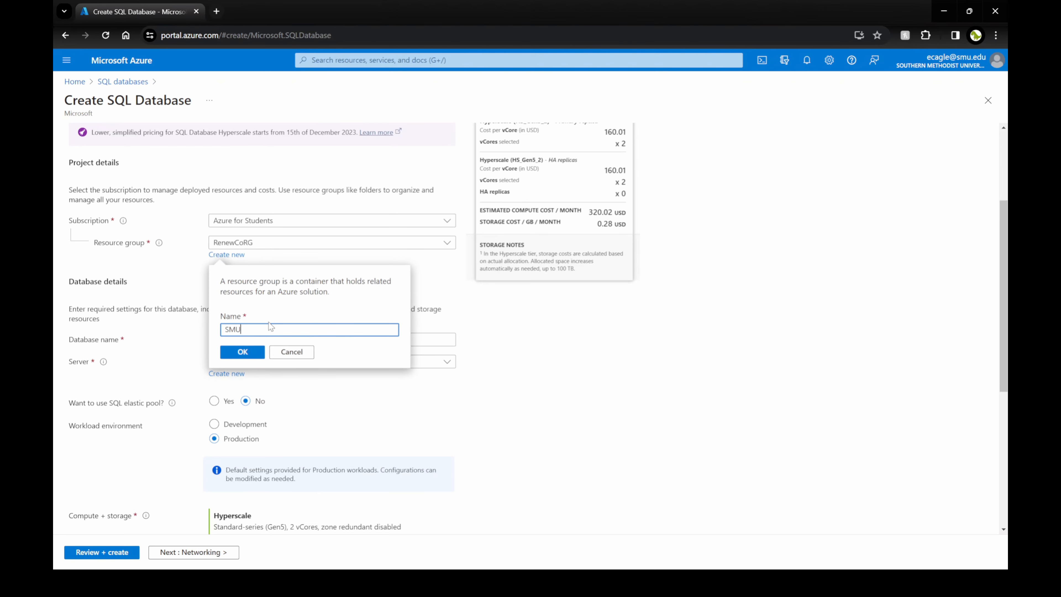
text(tom)
Confirm resource group SMUItom and name the database ITOM3360.
click(243, 356)
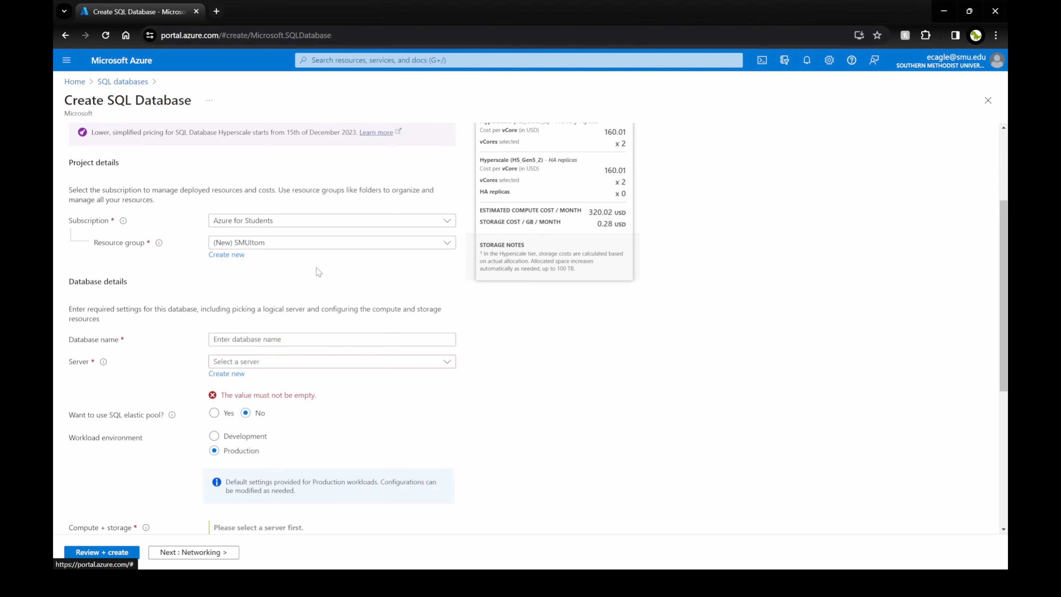
scroll(300, 281, down, 1)
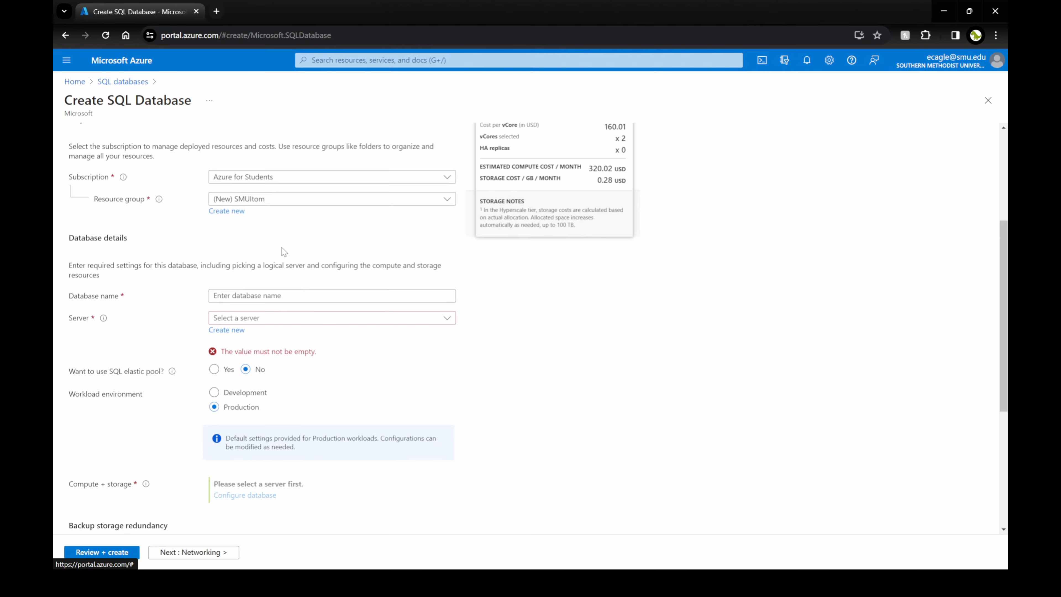
scroll(281, 247, down, 1)
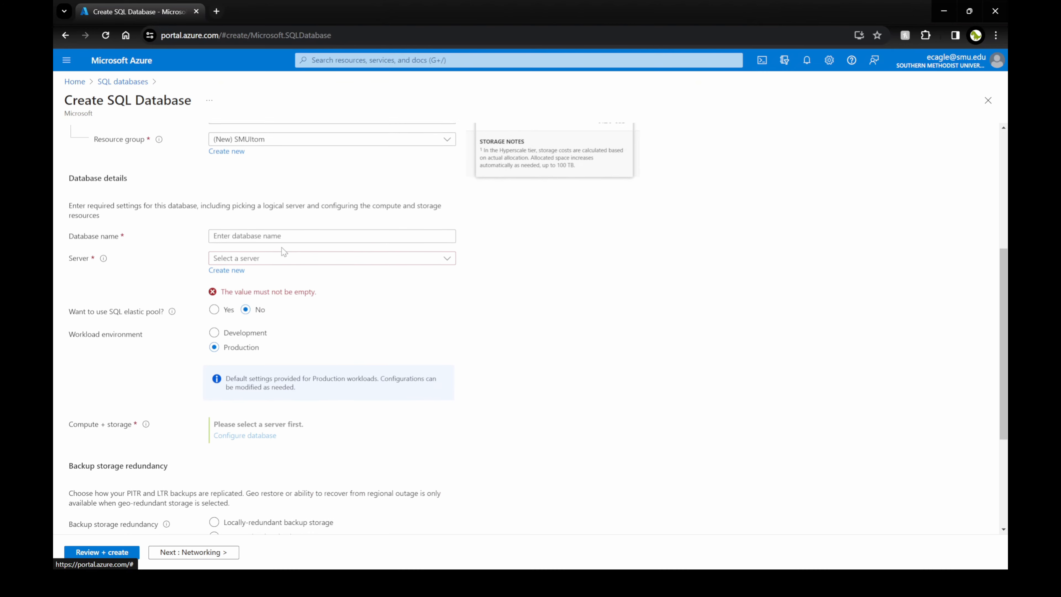
click(262, 235)
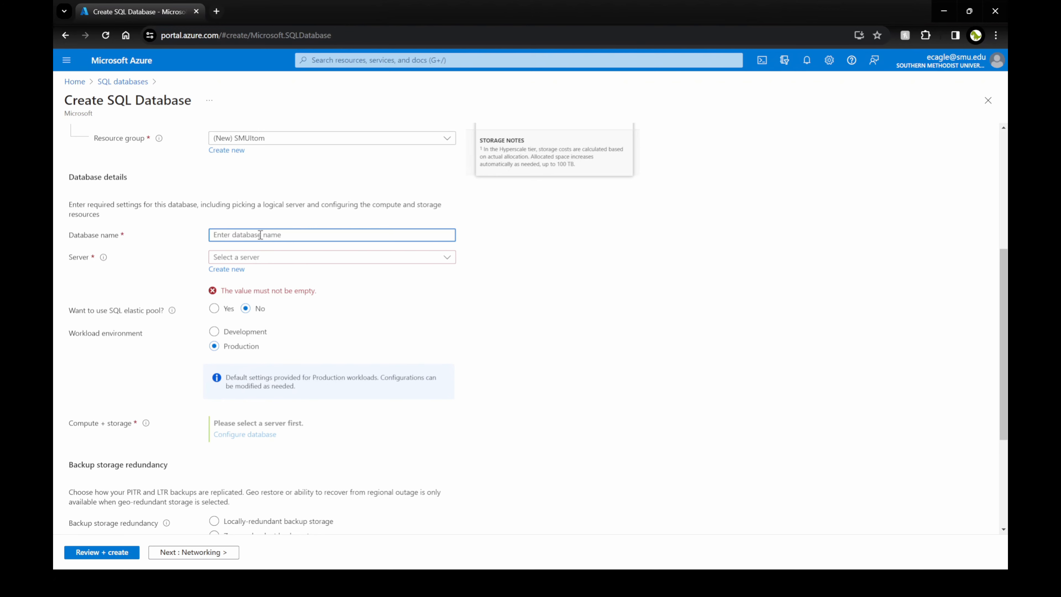
text(ITOM3360)
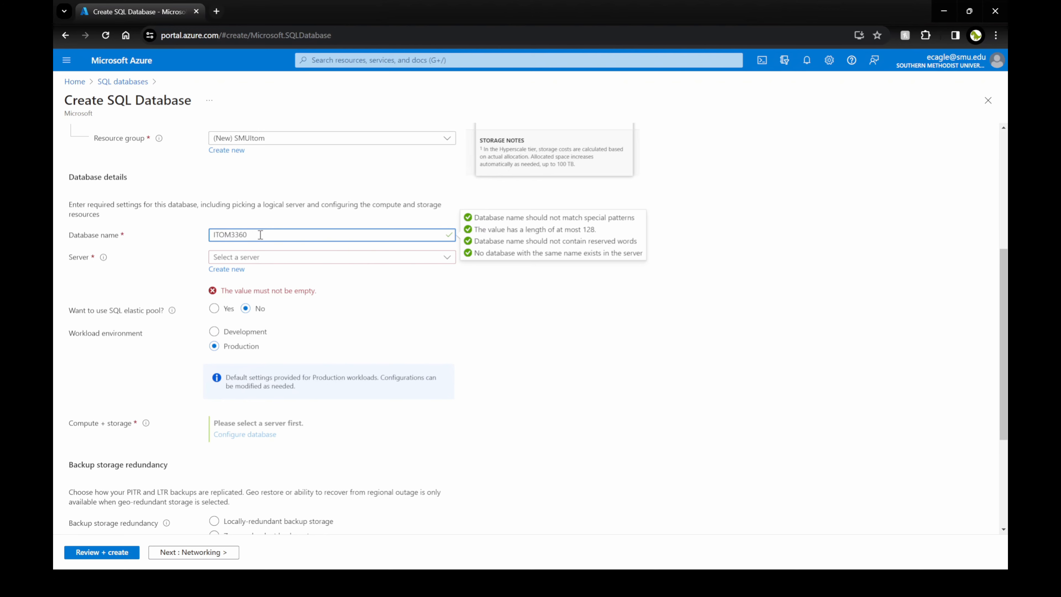
click(311, 268)
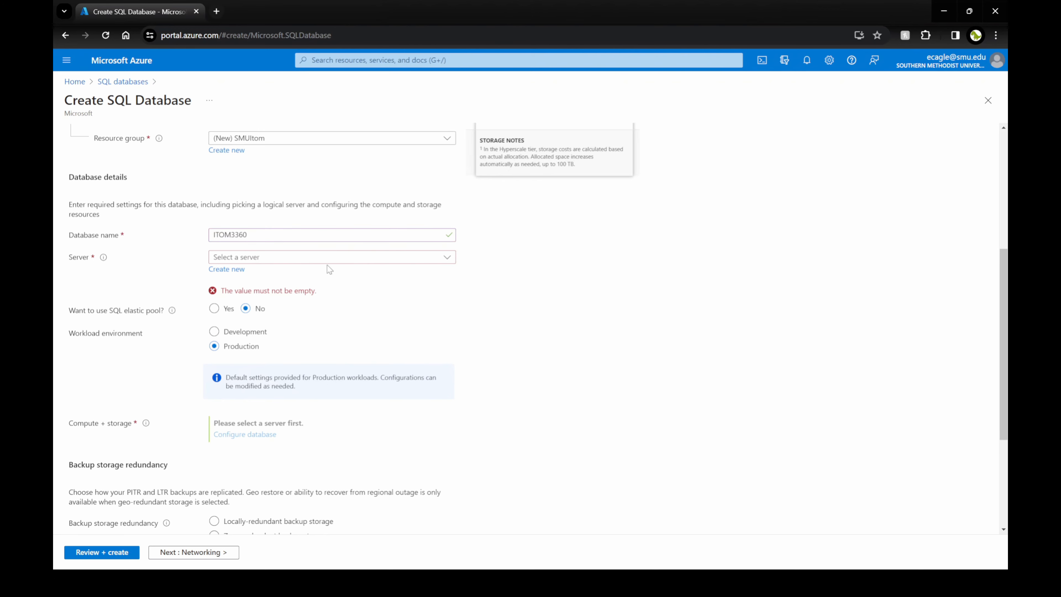
Choose to create a new server instead of picking an existing one.
click(254, 259)
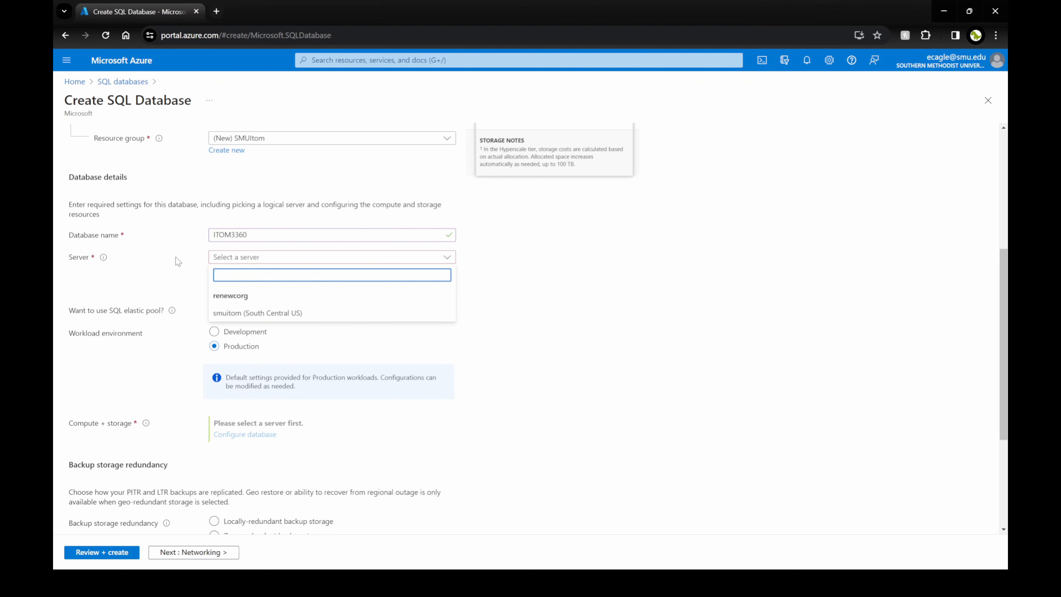
click(184, 280)
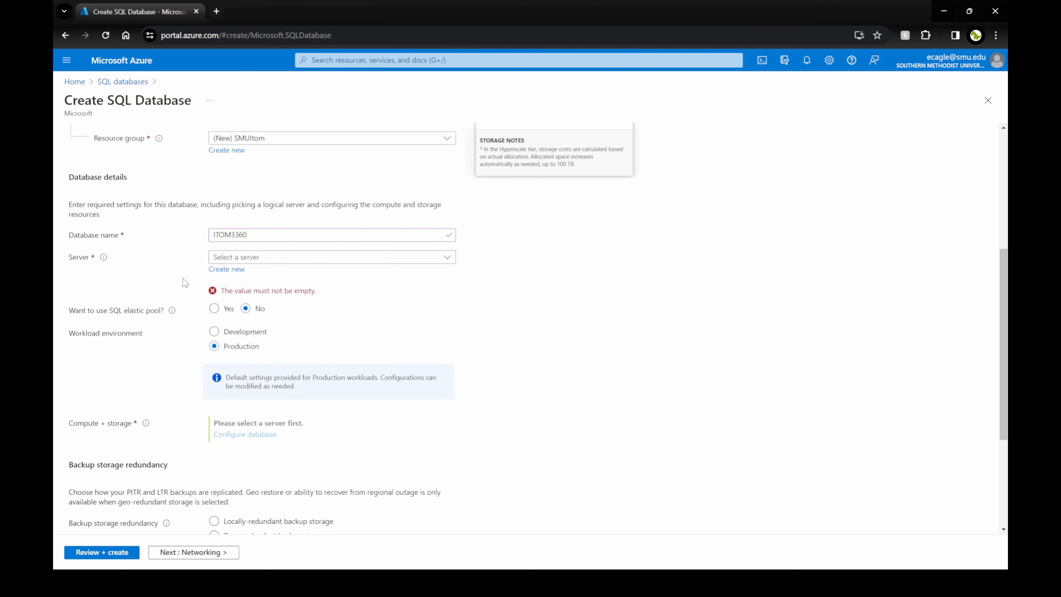
click(218, 271)
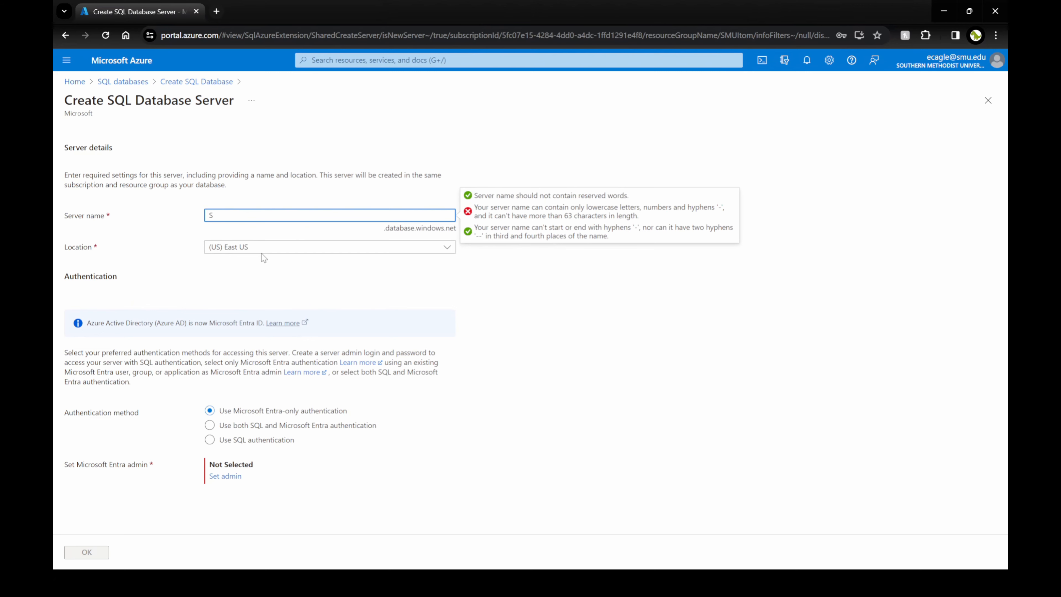
Name the server smuitom3360 in (US) South Central US with both SQL and Entra authentication.
text(smuitom3360)
click(199, 260)
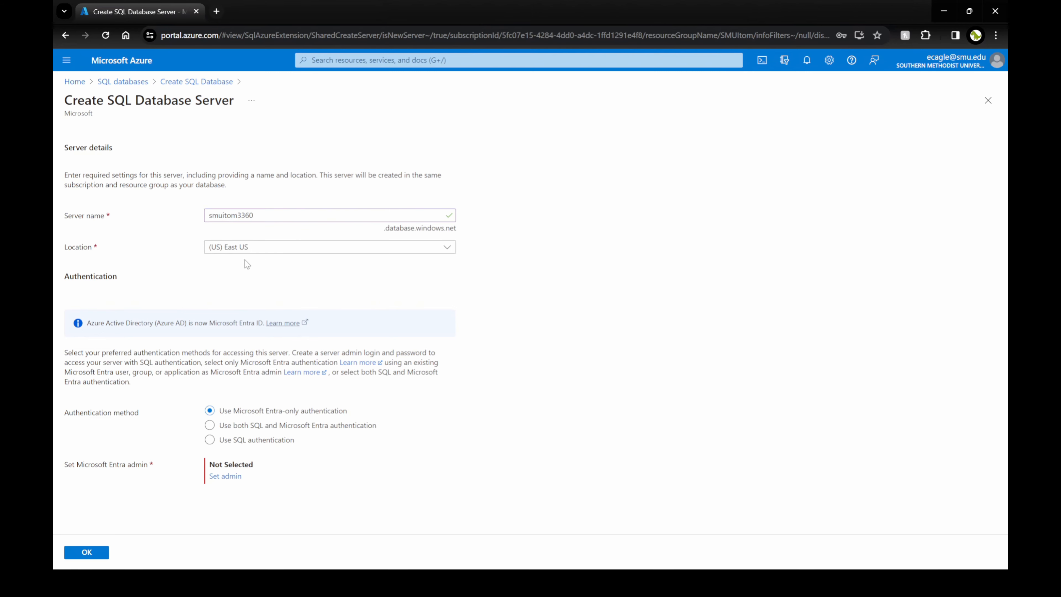
click(234, 248)
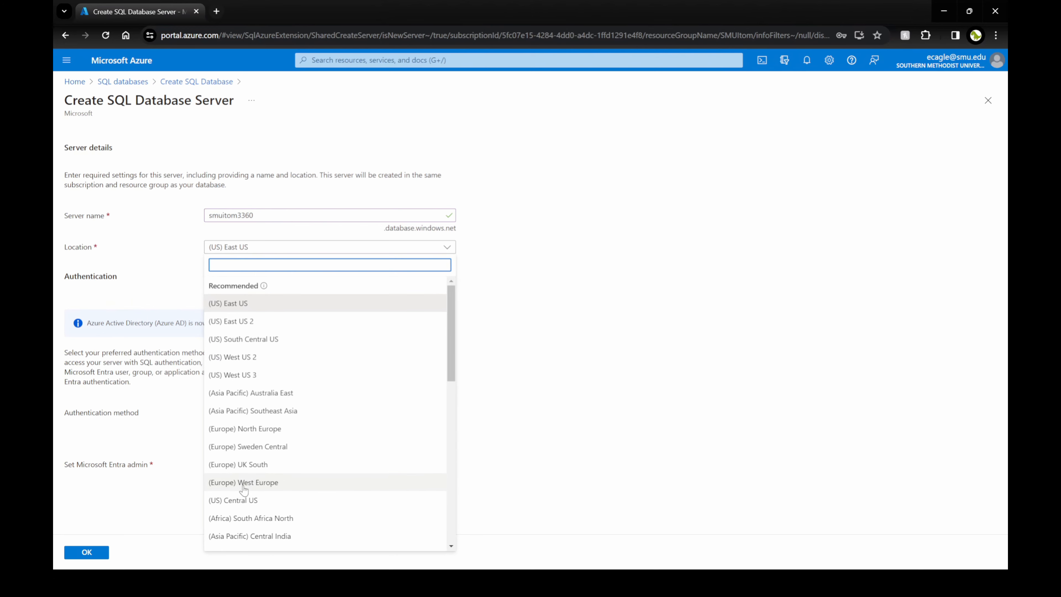
click(253, 339)
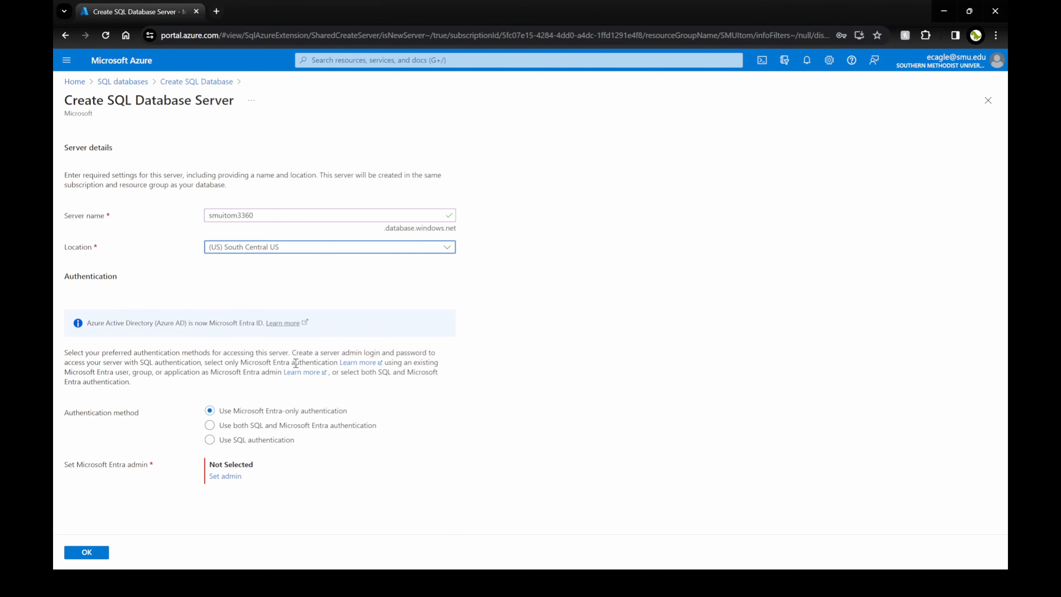
click(209, 439)
click(211, 427)
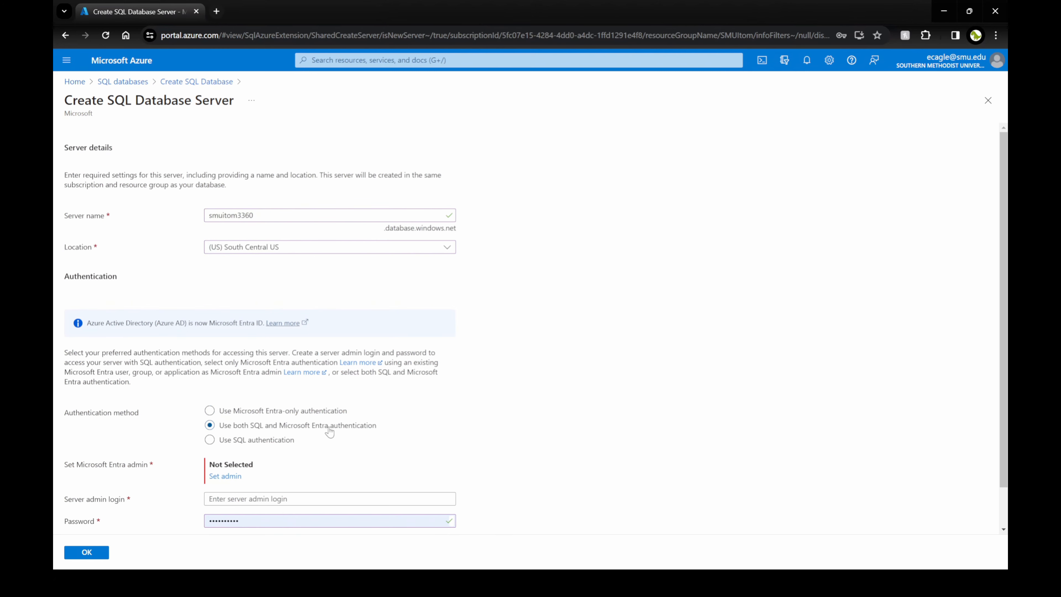
Set a directory user account as the server's Microsoft Entra admin.
scroll(330, 432, down, 1)
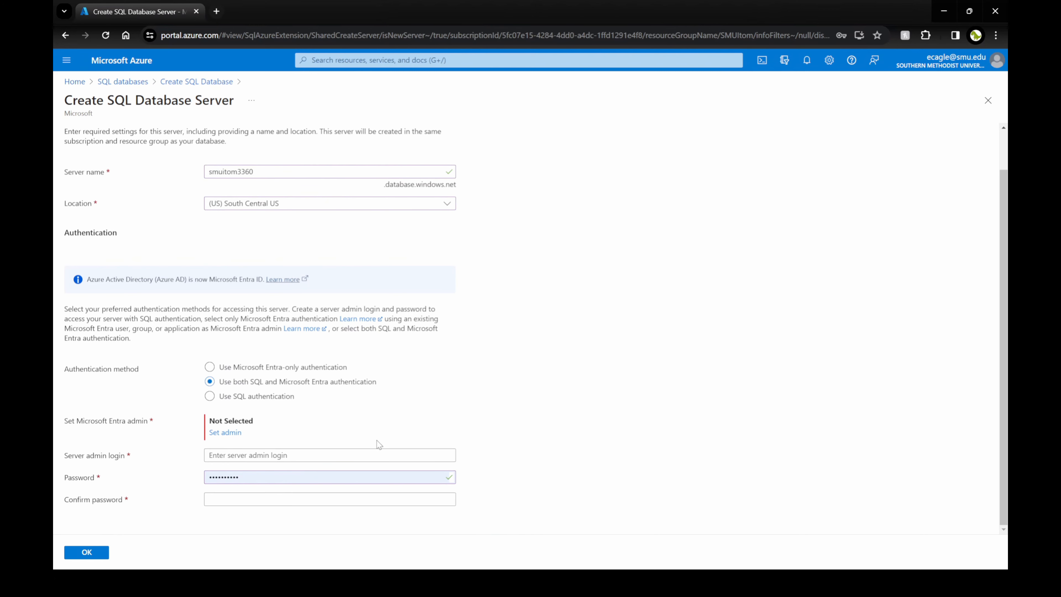
click(227, 433)
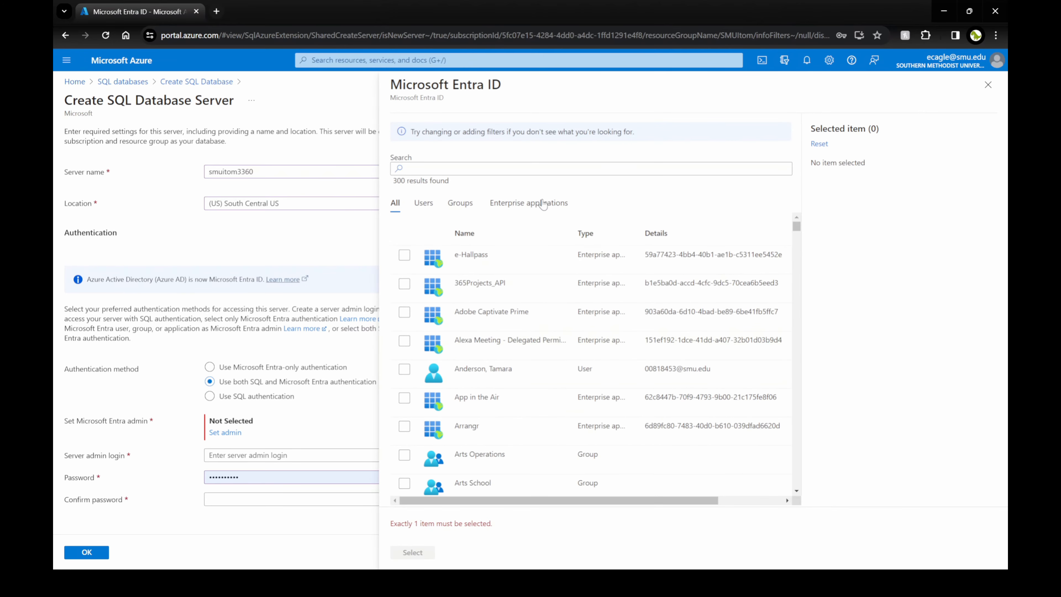
click(499, 171)
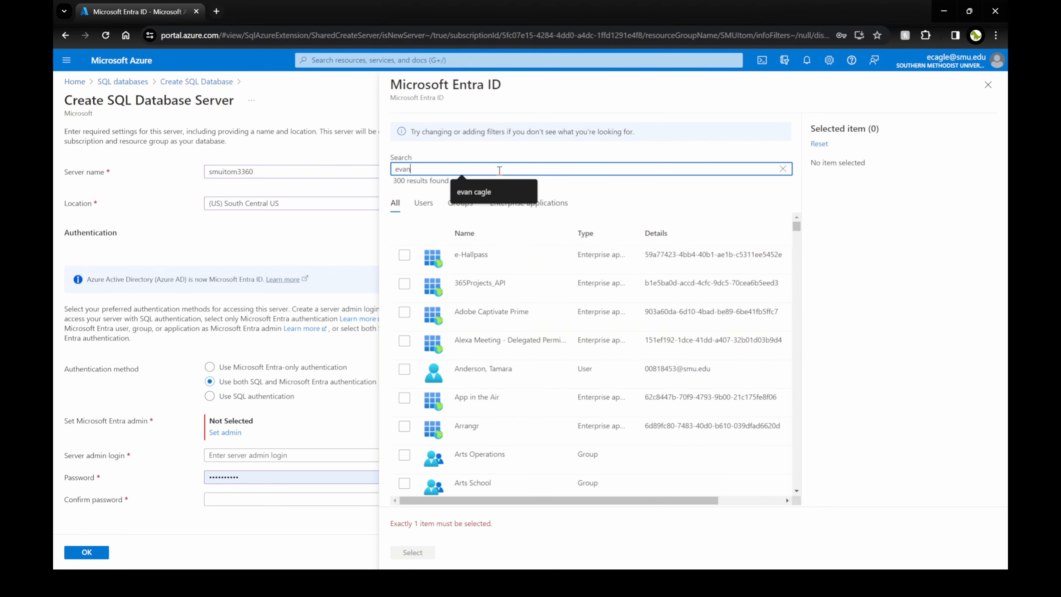
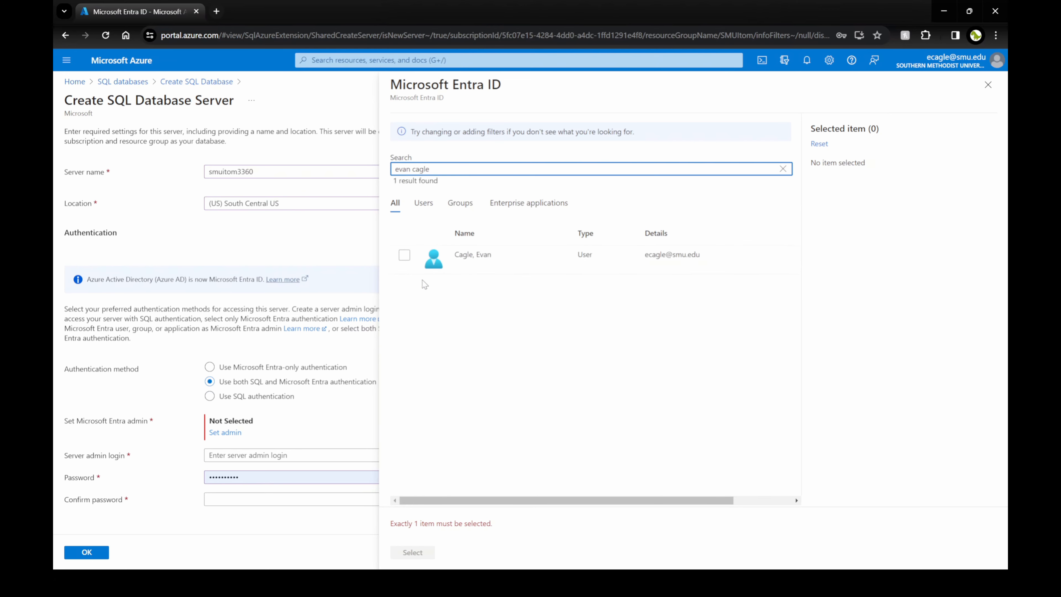
click(404, 256)
click(413, 552)
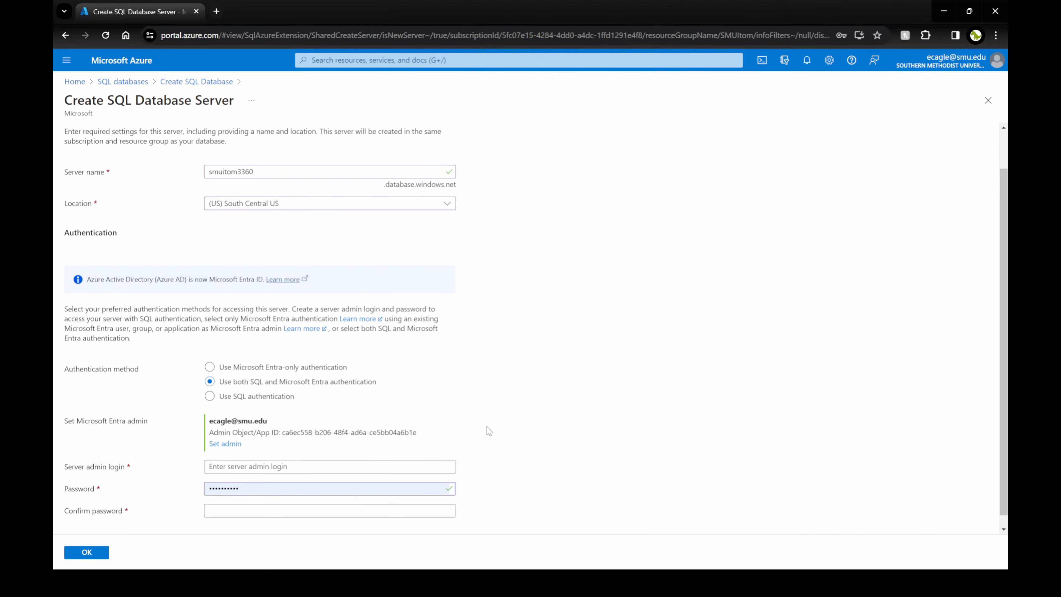
Enter server admin login 'ssmsadmin' and a password.
scroll(486, 426, down, 1)
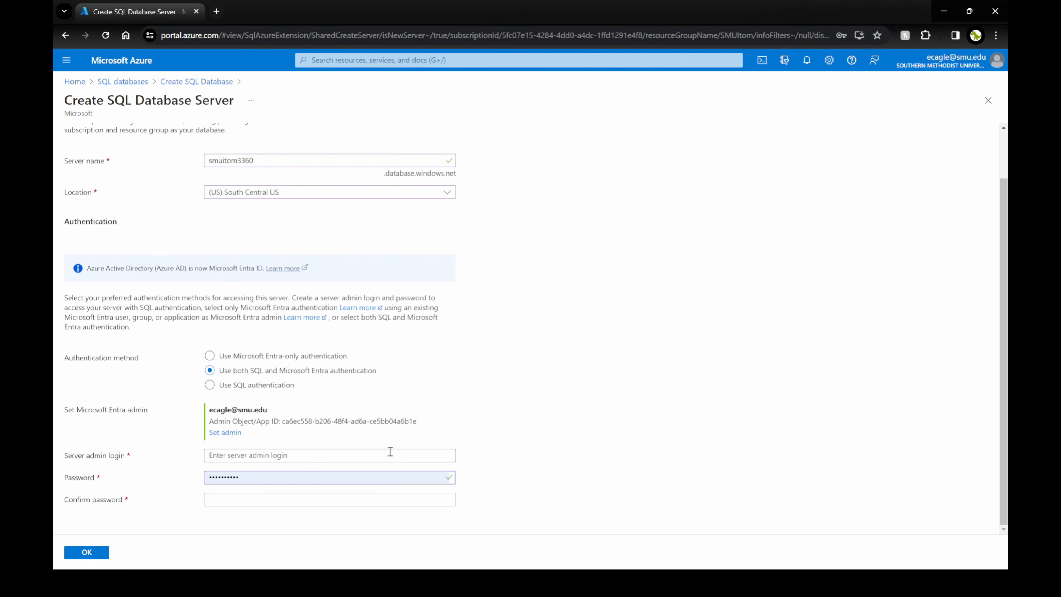
click(310, 452)
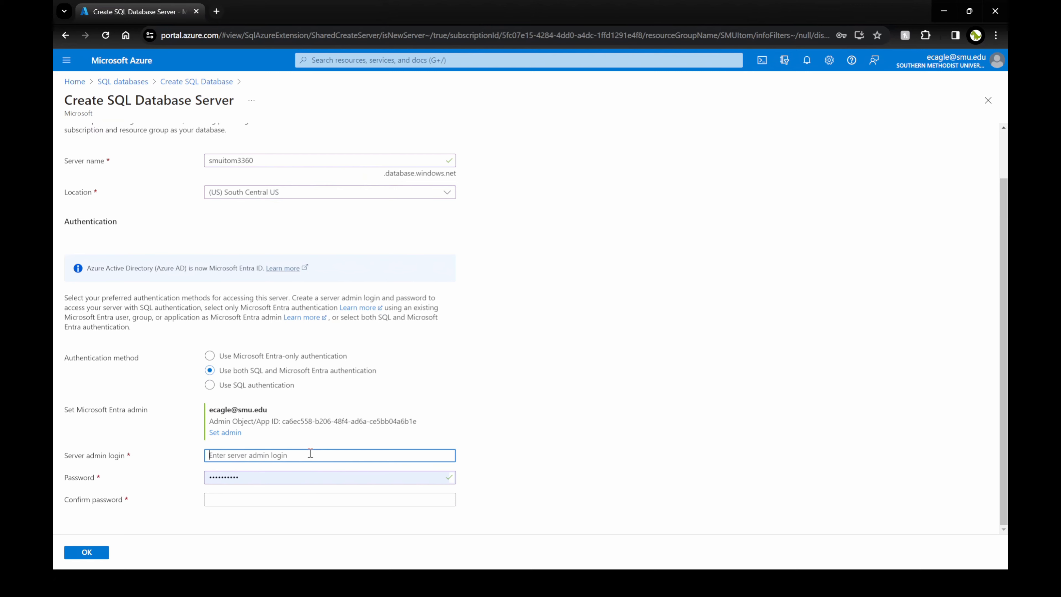
text(ssms)
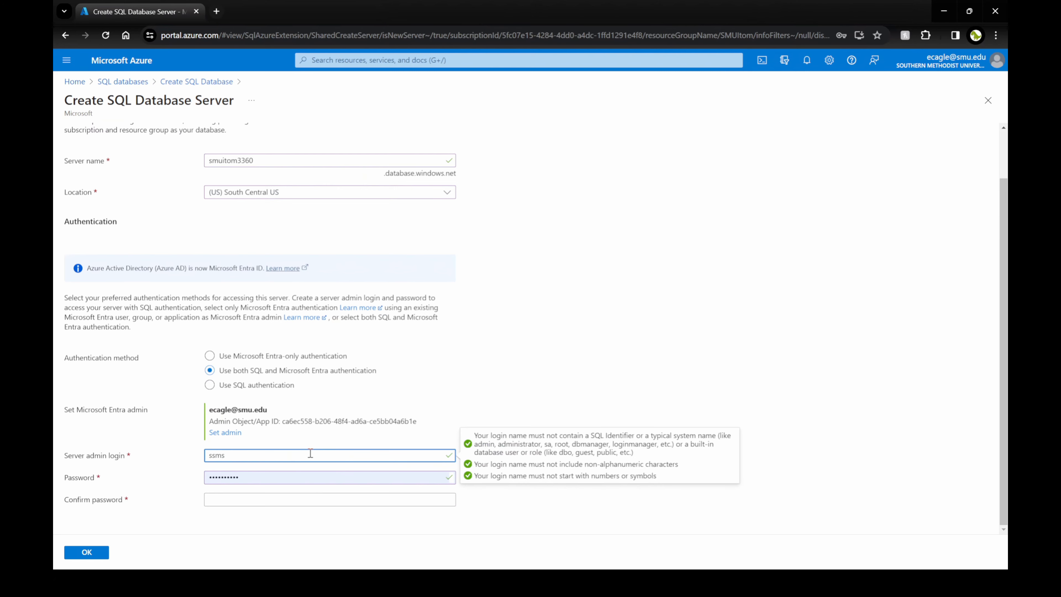
text(admin)
key(Tab)
text(•••••••••)
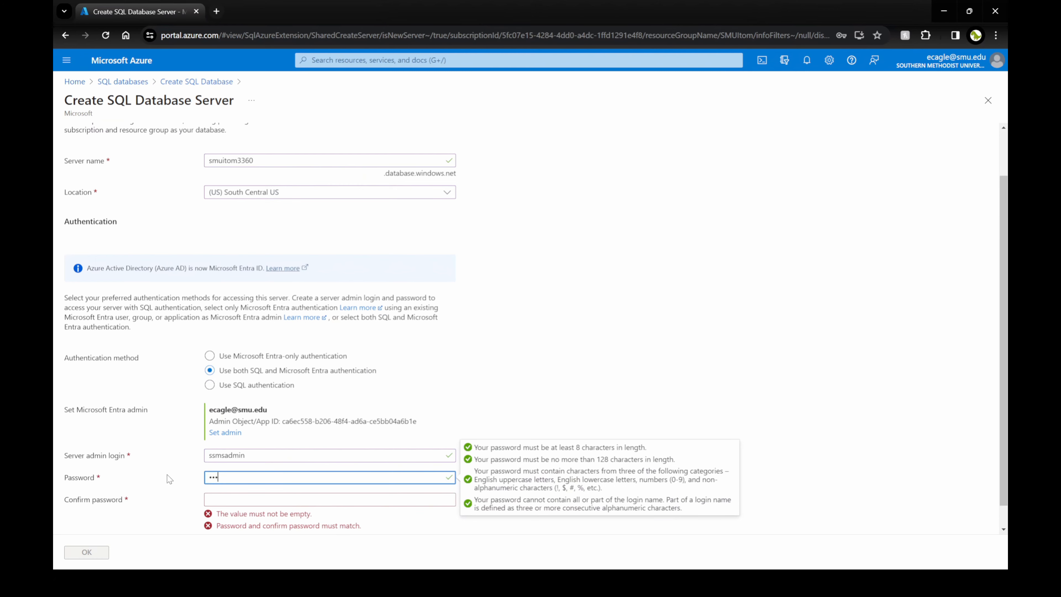
click(171, 478)
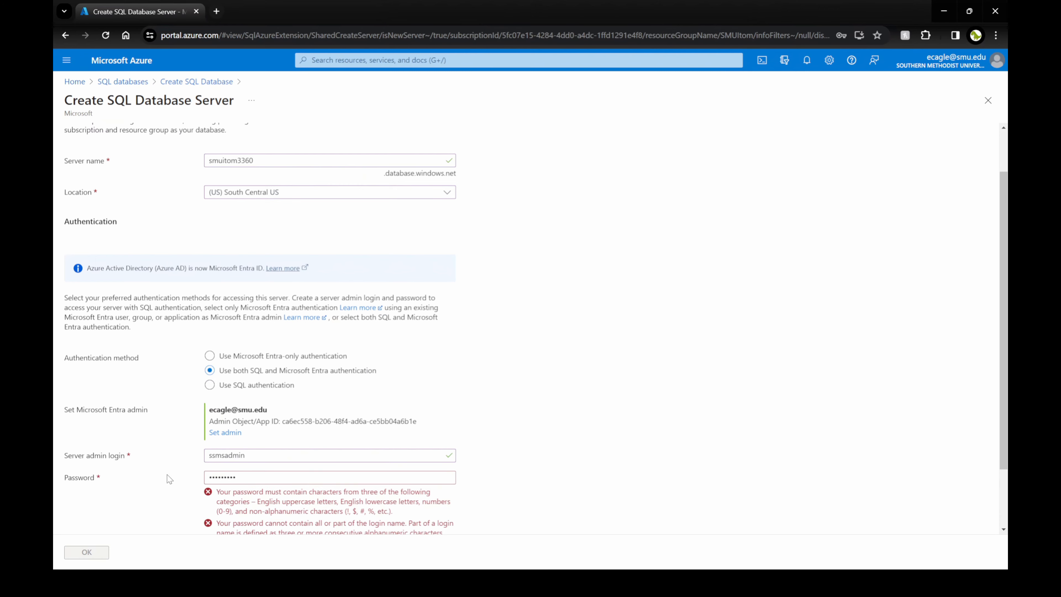
Replace the rejected password with a valid one and confirm it.
scroll(179, 477, down, 2)
click(249, 400)
scroll(249, 400, up, 1)
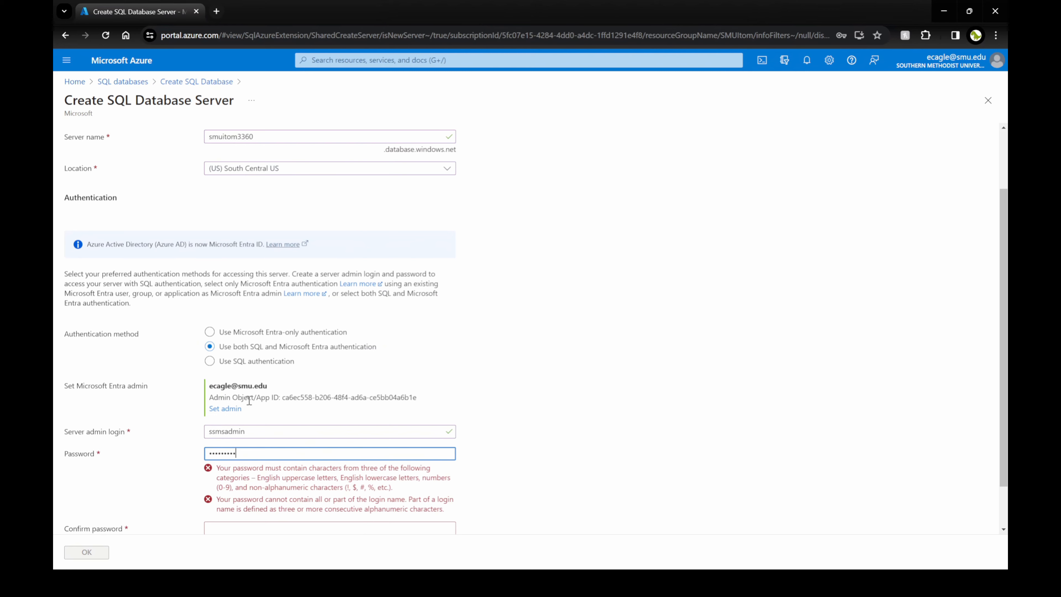
key(ctrl+a)
key(BackSpace)
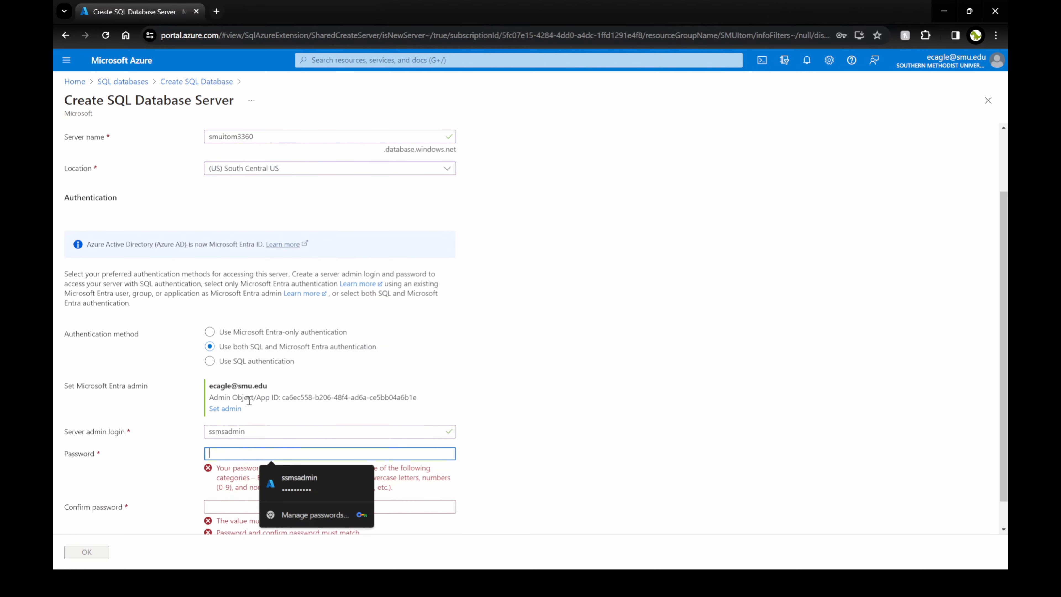
text(••••••••••)
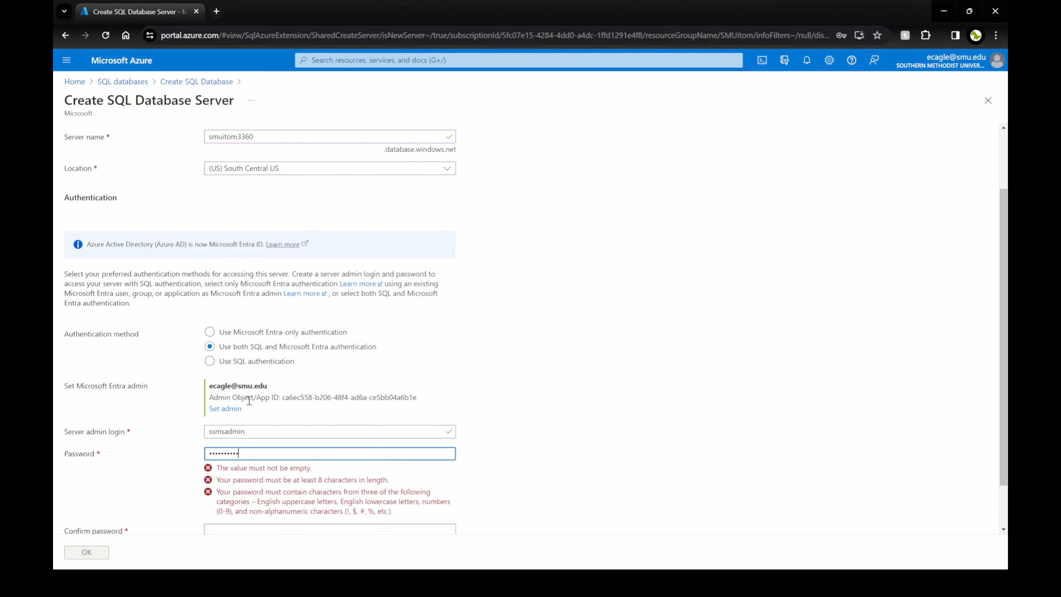
key(Tab)
text(••••••••••)
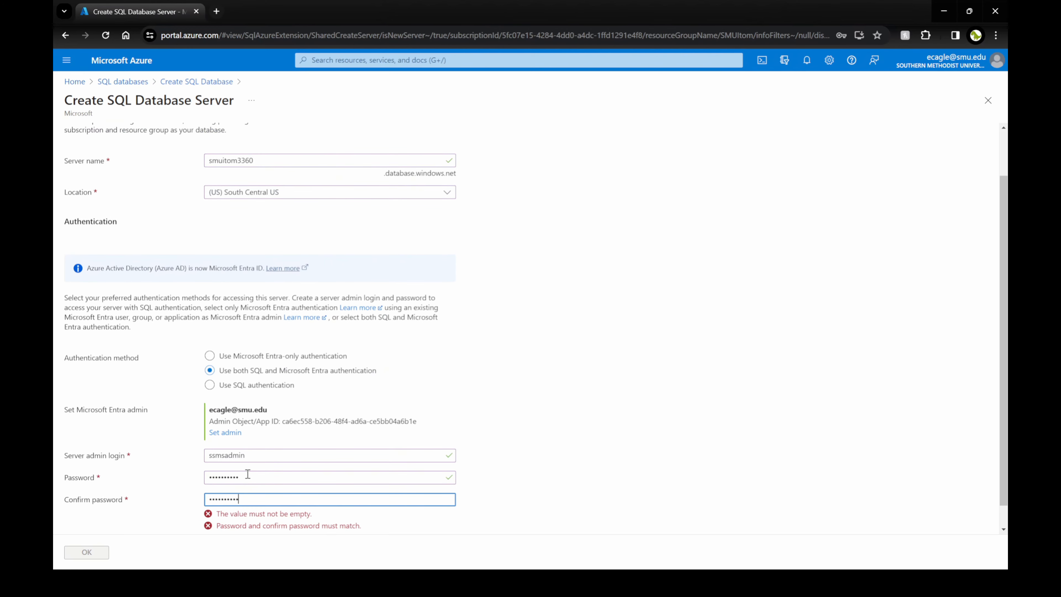
click(485, 478)
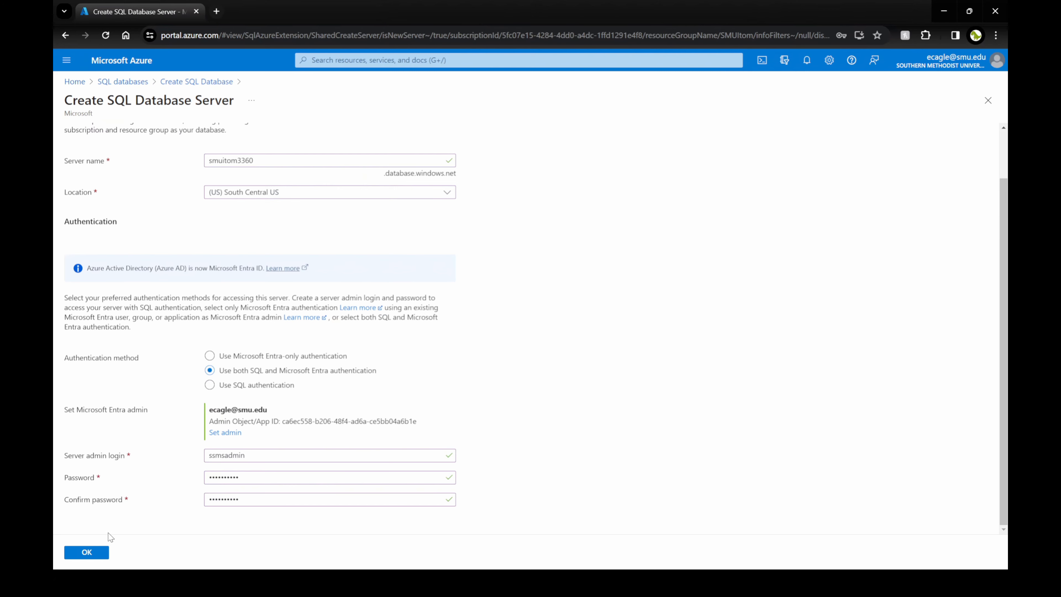
scroll(177, 465, up, 1)
scroll(176, 465, up, 2)
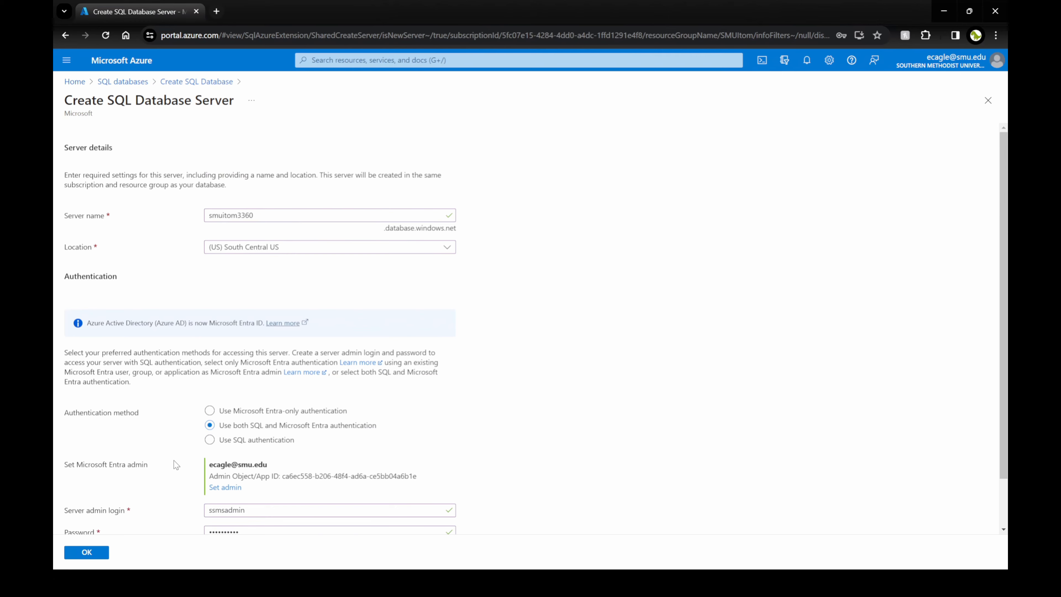
scroll(176, 464, down, 3)
Create server smuitom3360 with the entered settings.
click(87, 552)
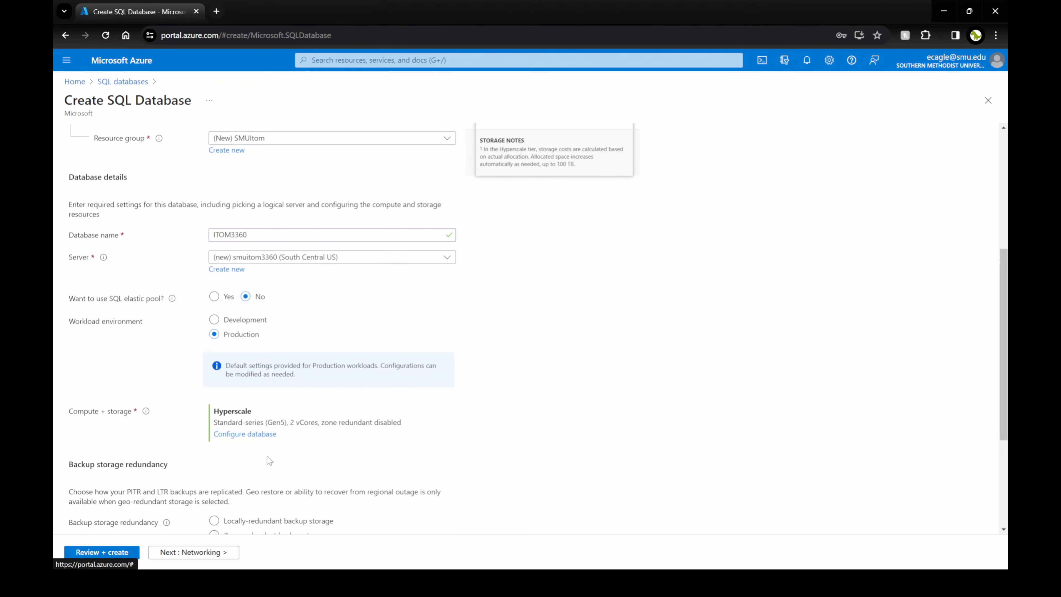
scroll(185, 426, down, 1)
scroll(185, 427, up, 1)
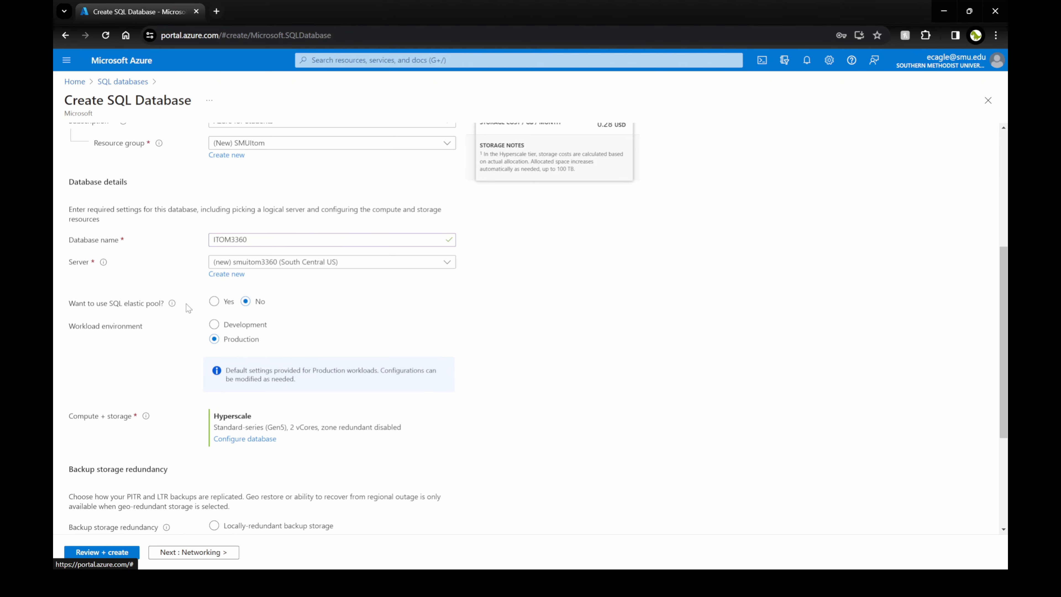
Set the workload environment to Development and open the Compute + storage configuration.
mouse_move(172, 308)
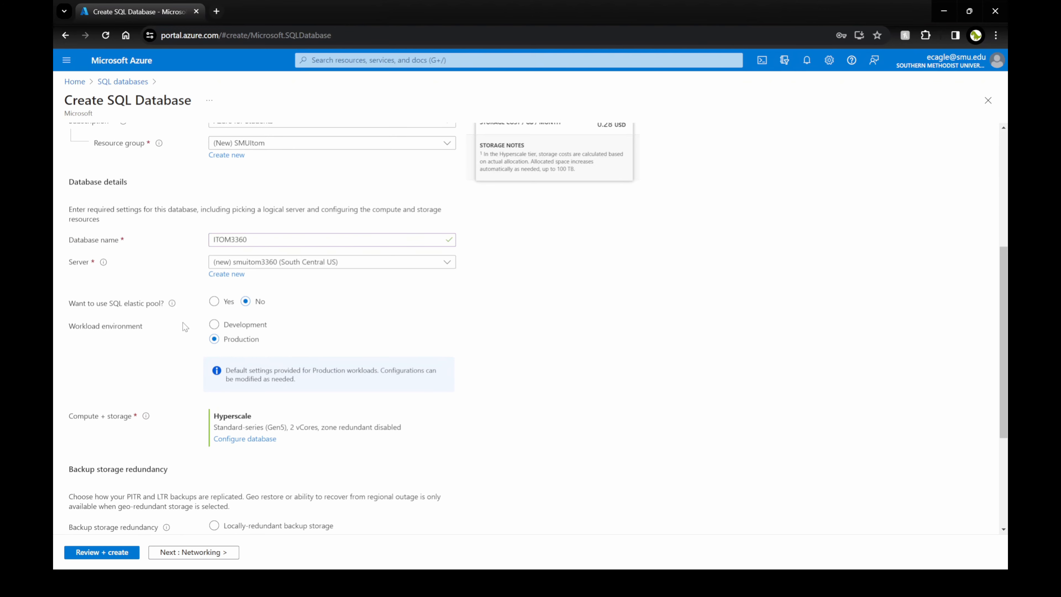
click(227, 330)
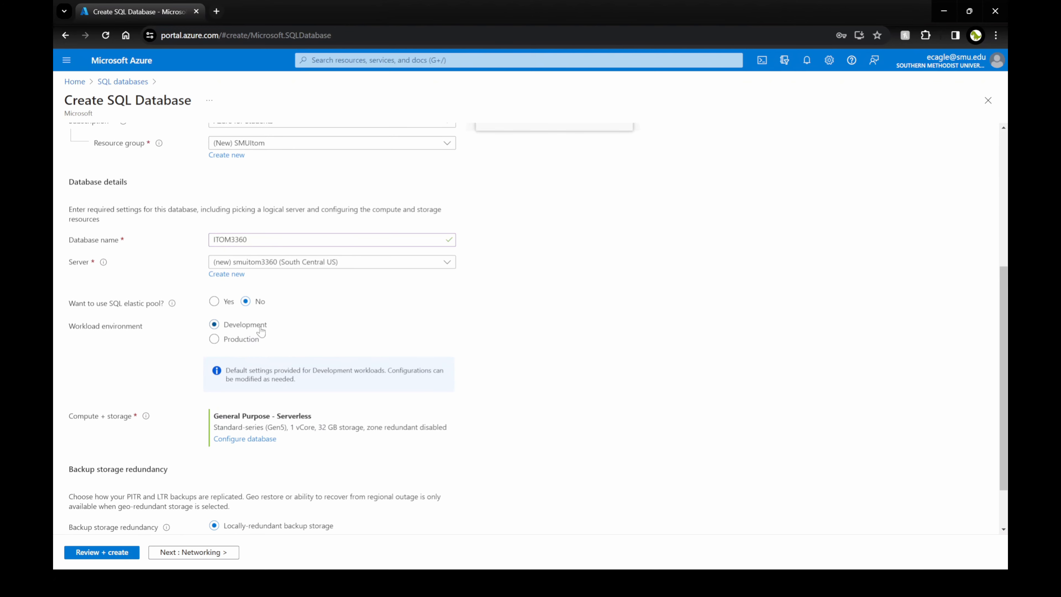
scroll(319, 347, down, 1)
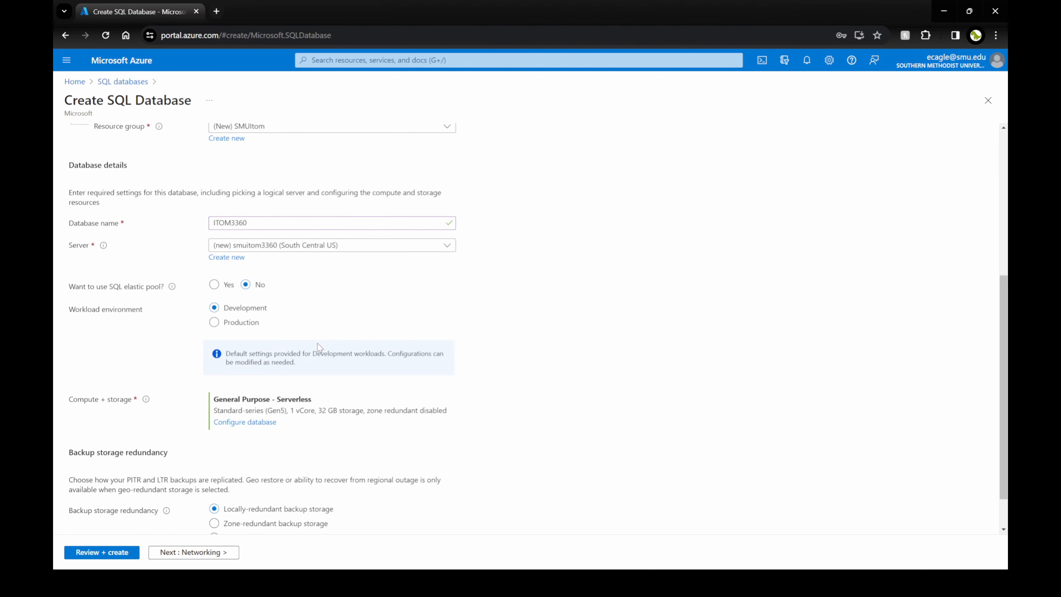
scroll(403, 355, down, 1)
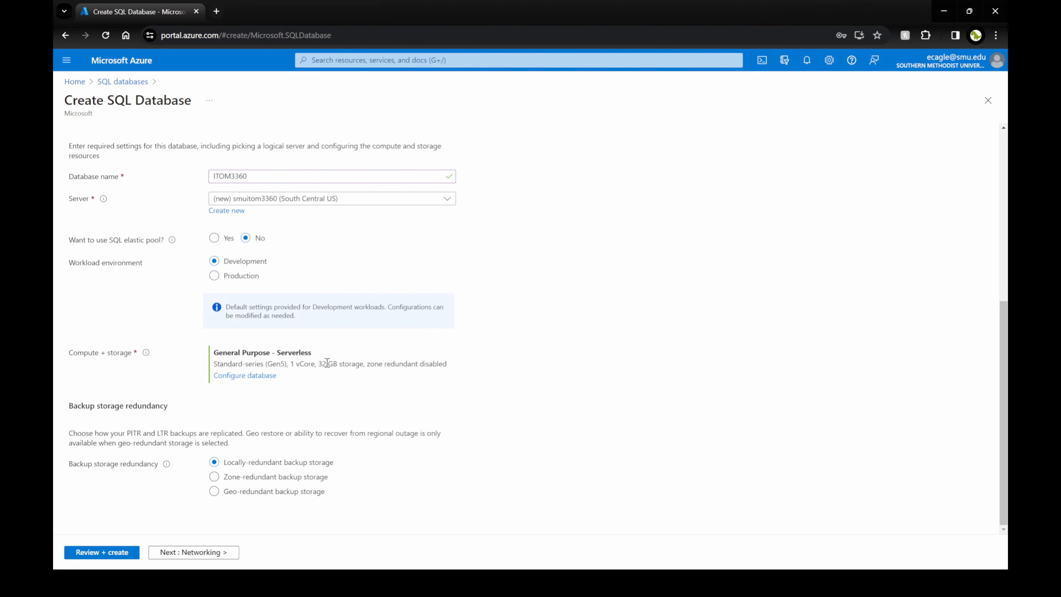
click(261, 376)
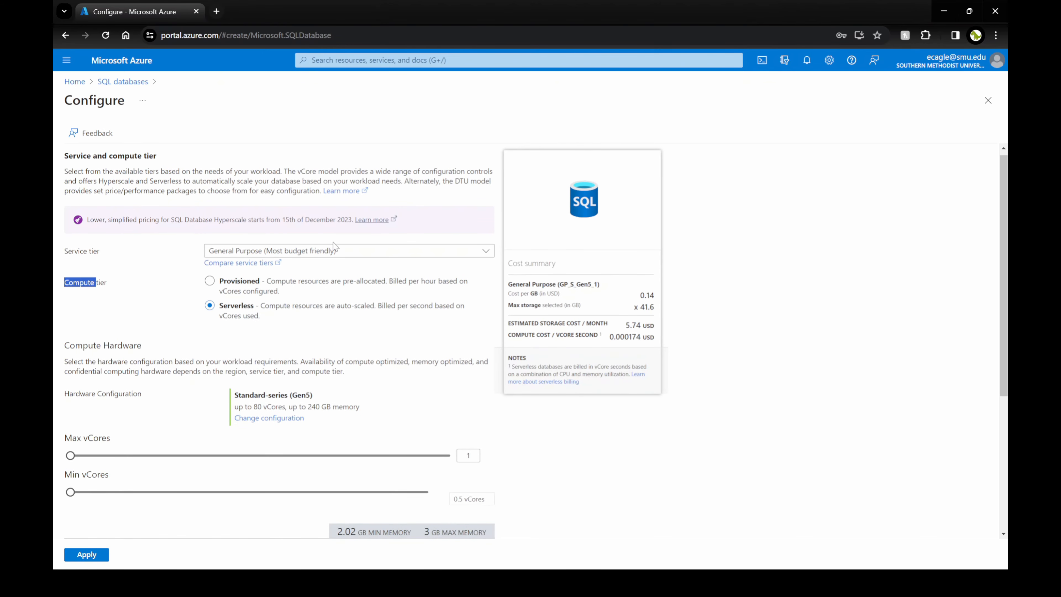
Keep the General Purpose tier and reduce data max size to 5 GB.
click(332, 250)
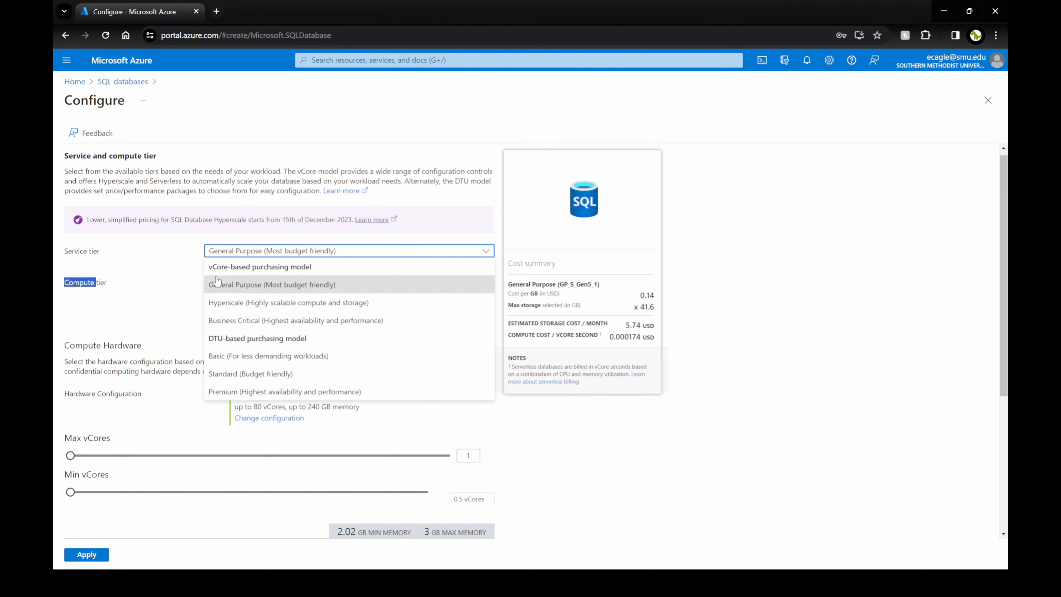
click(235, 290)
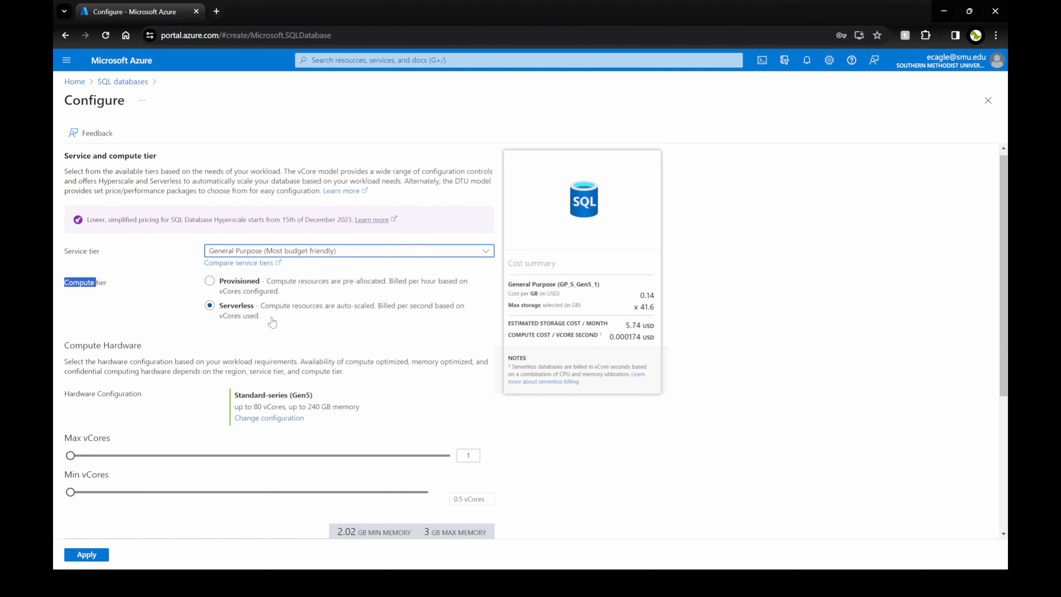
scroll(272, 323, down, 5)
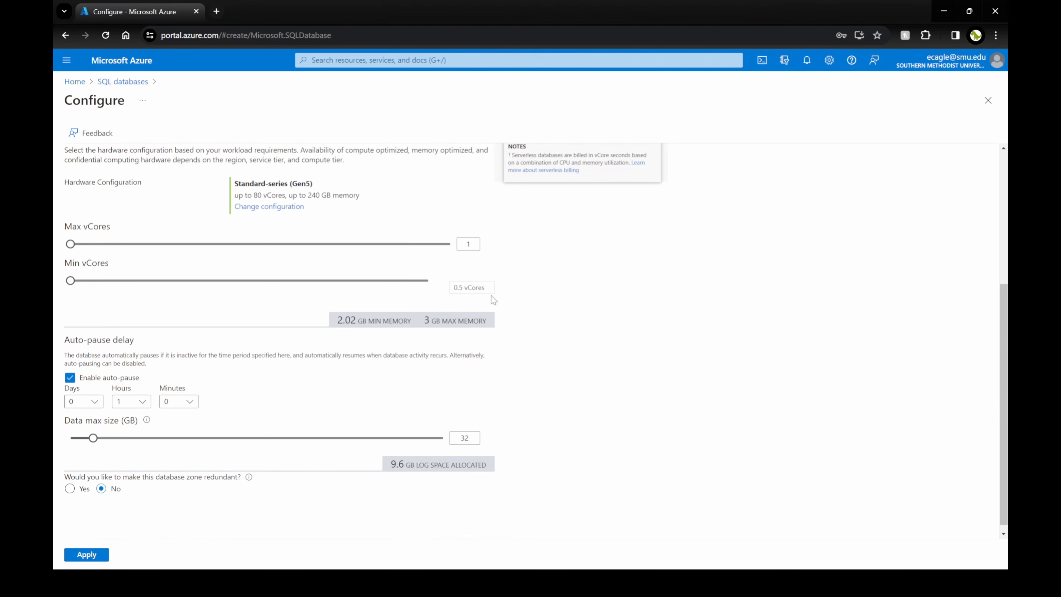
scroll(297, 362, down, 1)
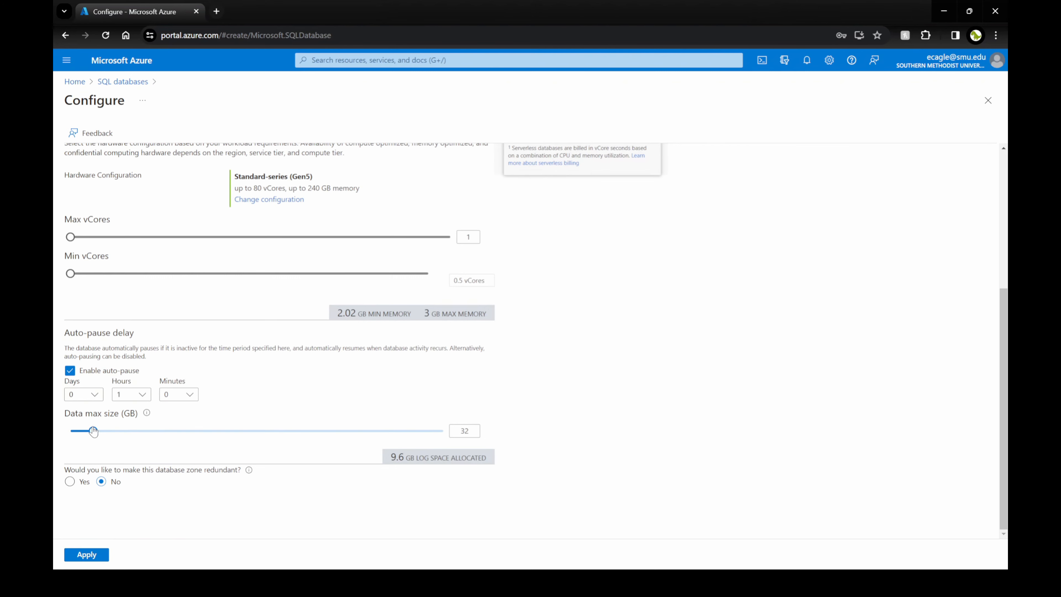
drag(93, 436, 77, 437)
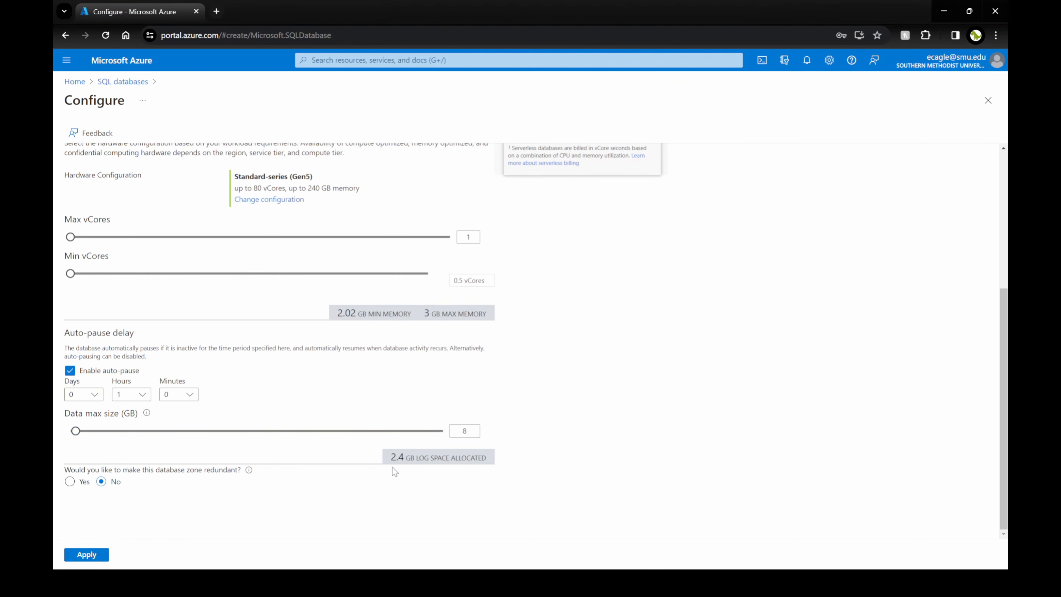
double_click(452, 430)
text(5)
click(501, 412)
Review the per-vCore cost summary and apply the serverless compute and storage settings.
scroll(512, 426, up, 5)
scroll(510, 423, up, 1)
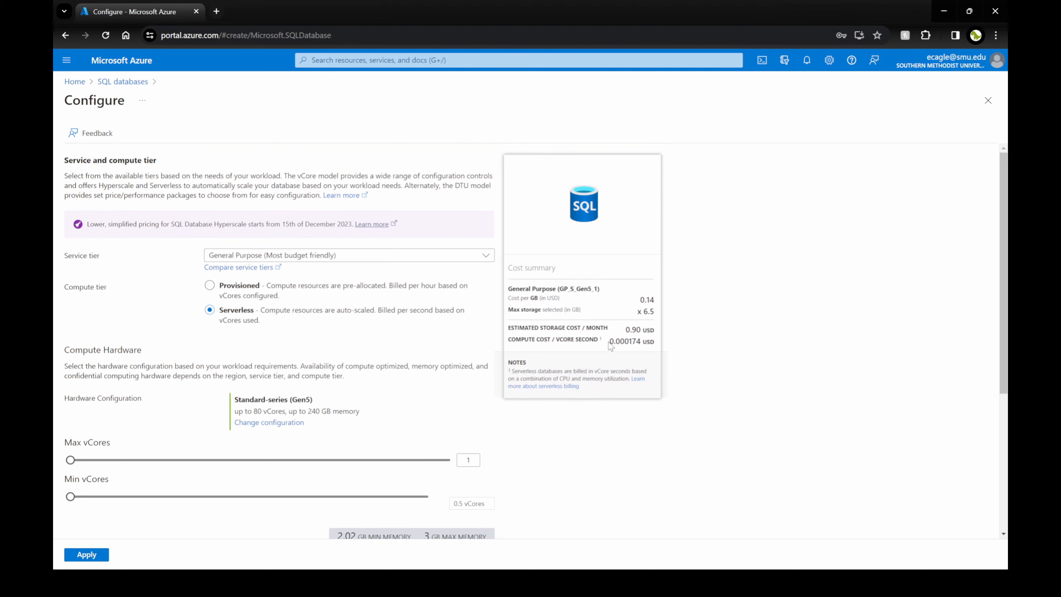
drag(624, 342, 635, 342)
click(595, 342)
scroll(594, 342, down, 5)
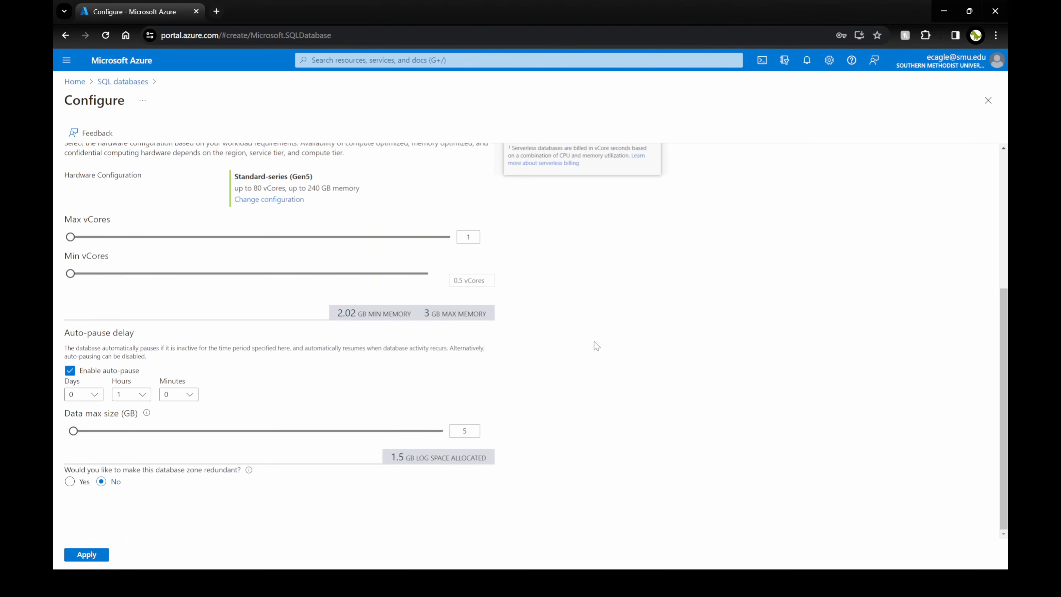
scroll(596, 346, up, 5)
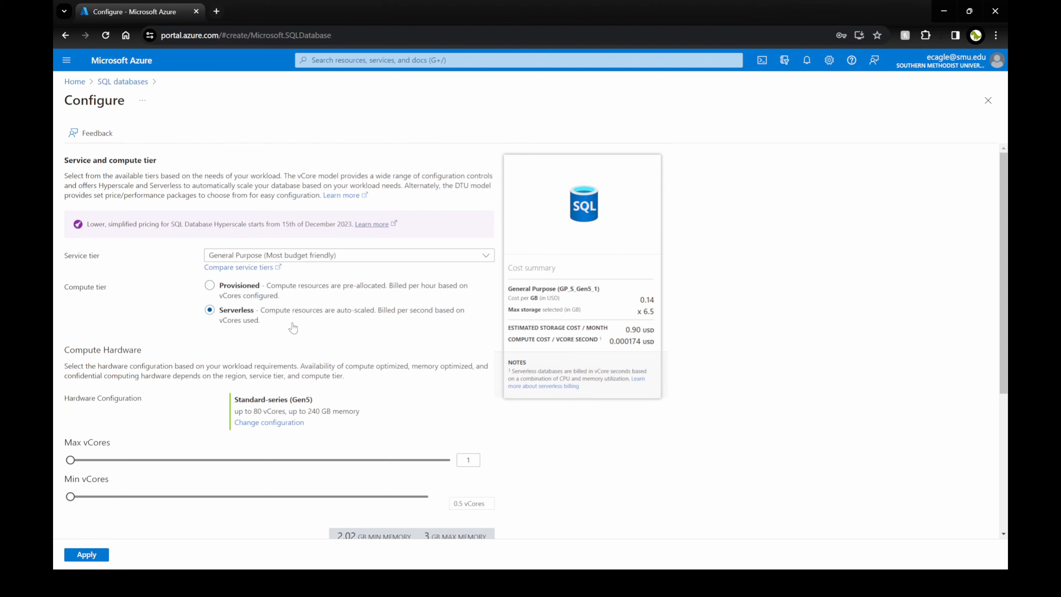
scroll(516, 430, down, 5)
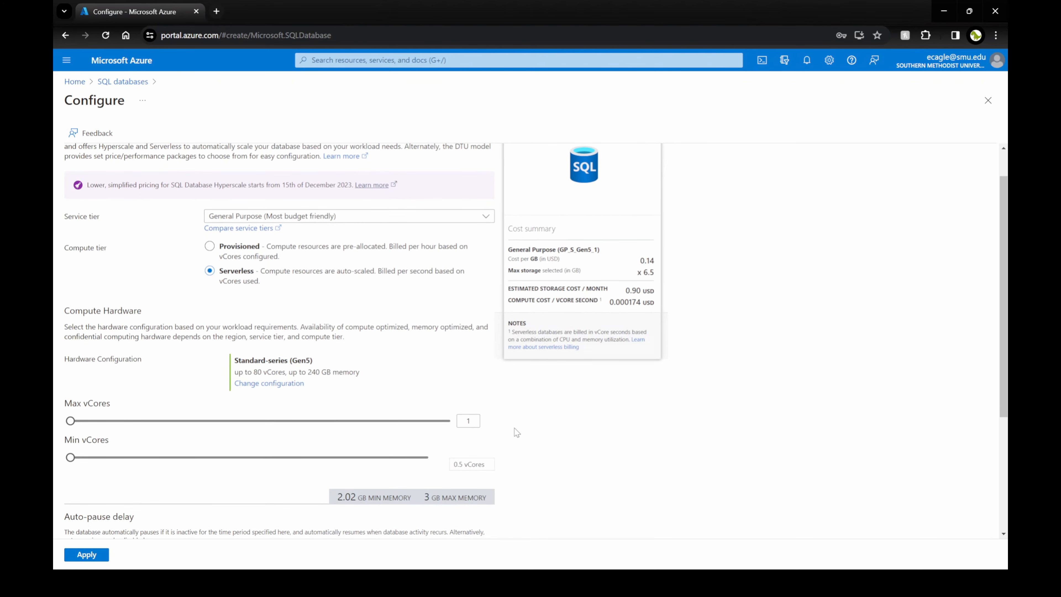
click(104, 557)
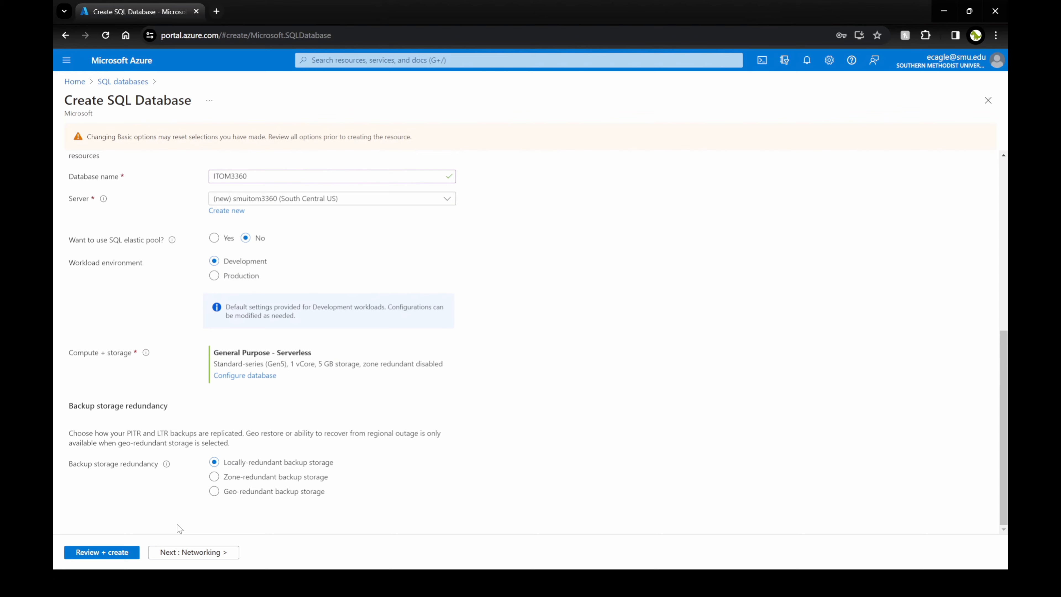
Set Public endpoint connectivity with Redirect connection policy, then continue to Security.
click(186, 552)
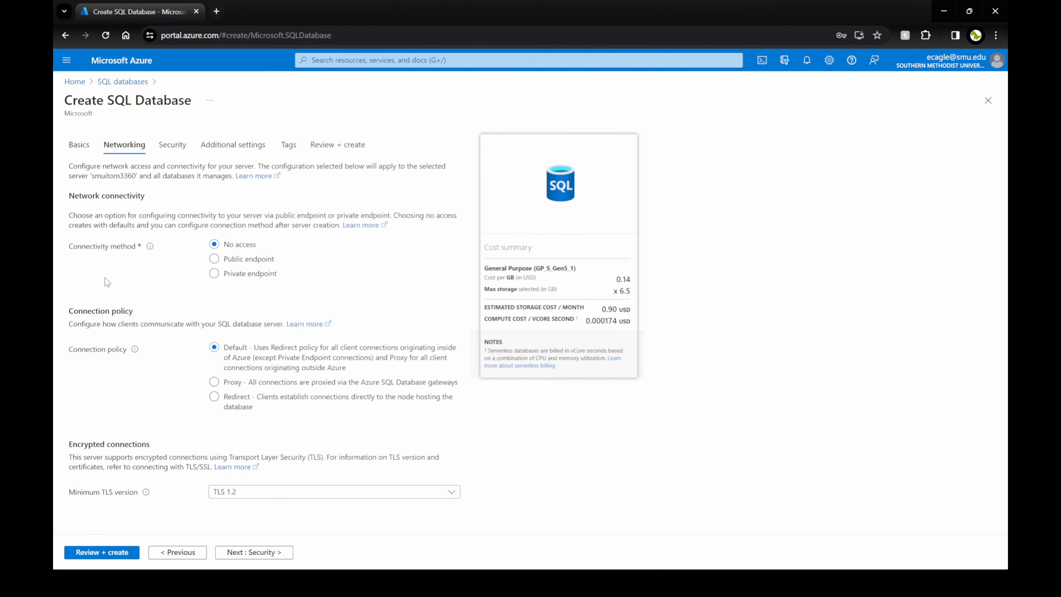
click(215, 274)
click(214, 259)
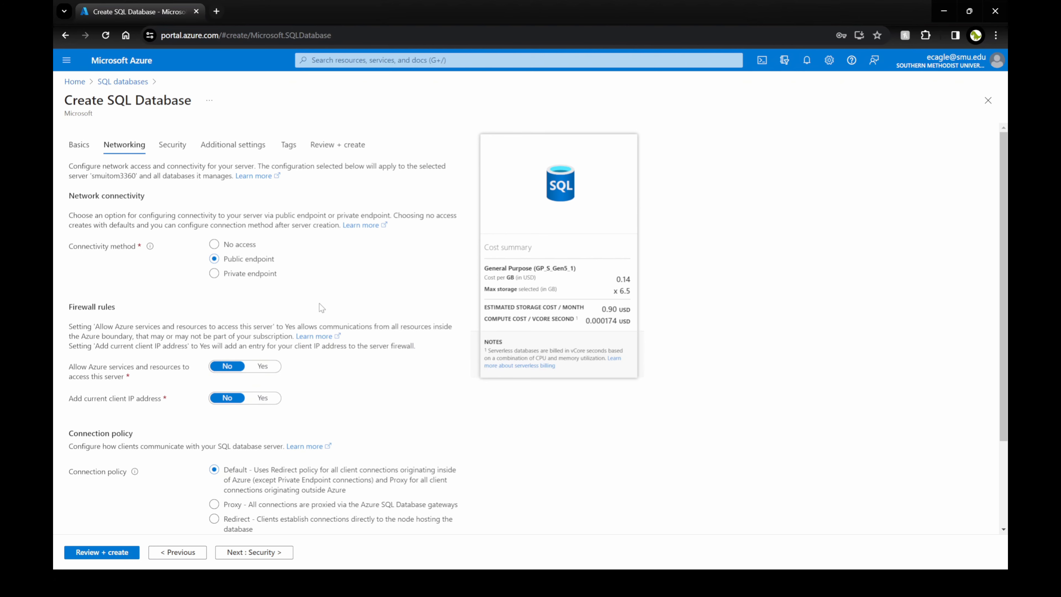
scroll(319, 307, down, 2)
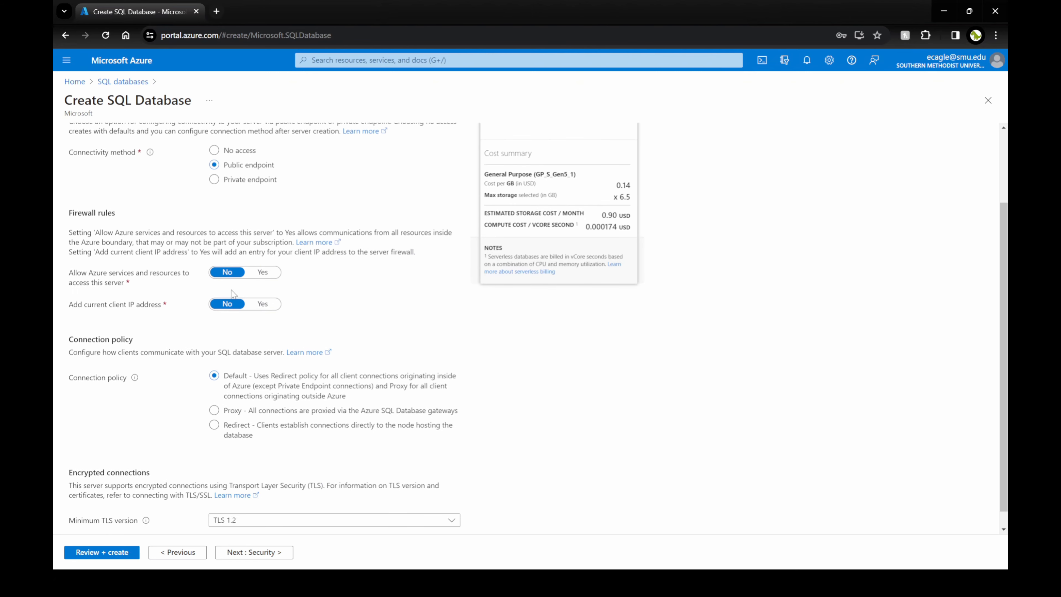
scroll(210, 326, down, 1)
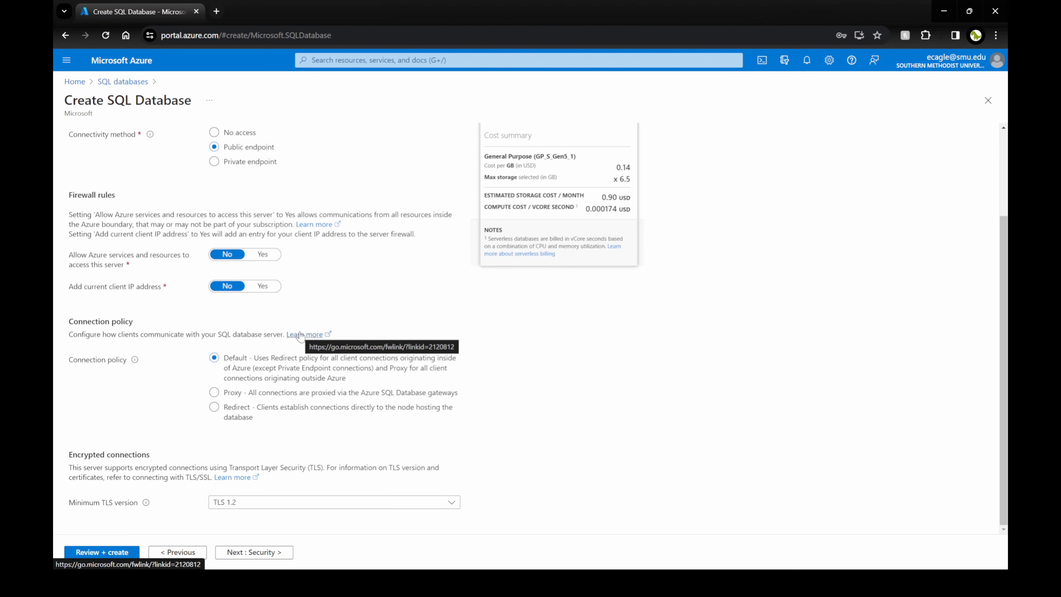
click(298, 406)
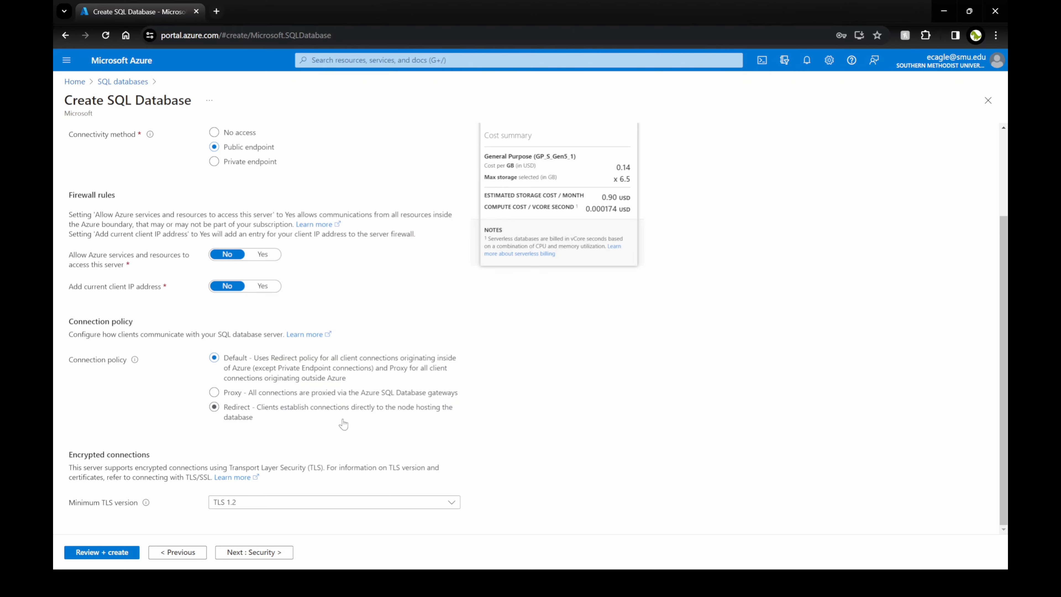
scroll(393, 441, up, 3)
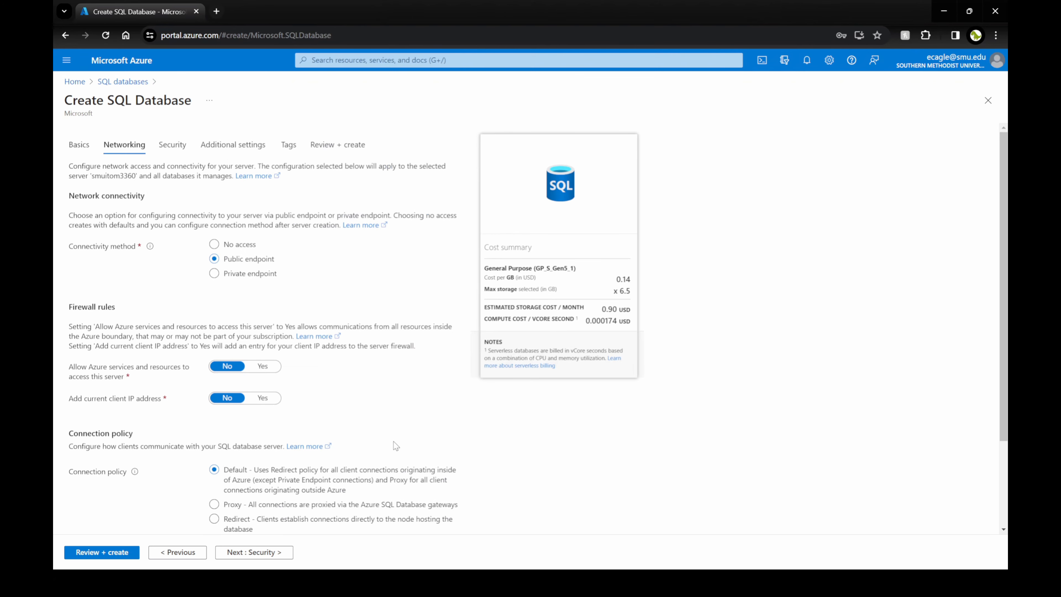
click(254, 552)
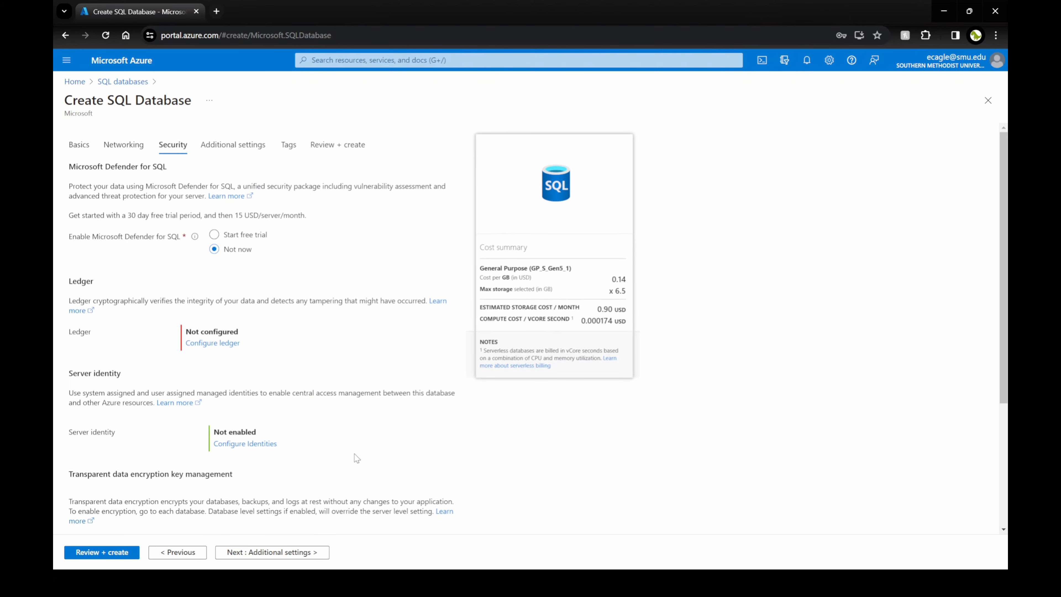
Skip Additional settings and Tags to reach the ITOM3360 review summary with cost estimates.
scroll(327, 381, down, 5)
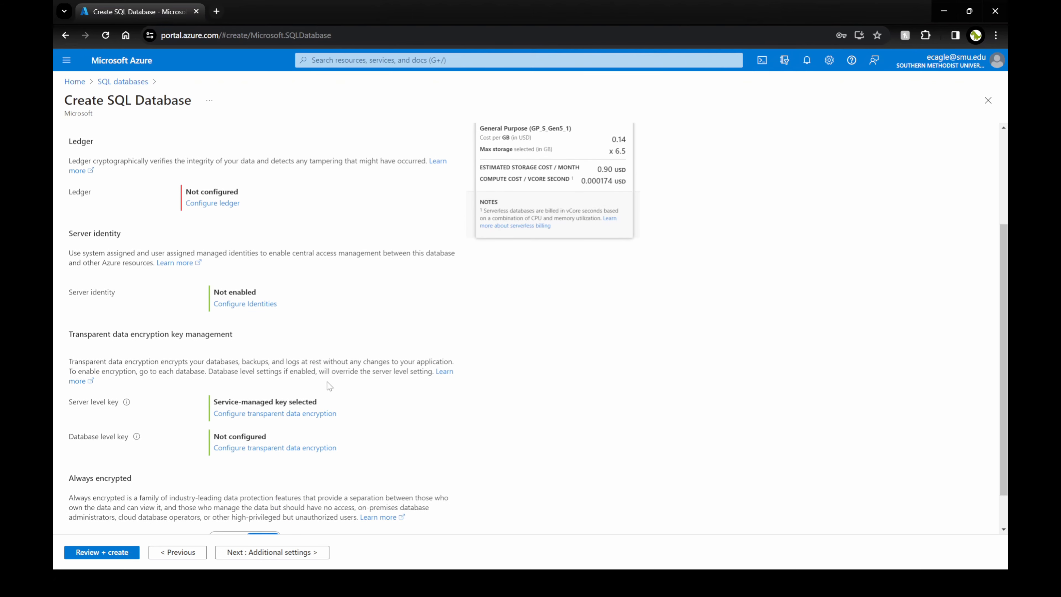
click(273, 556)
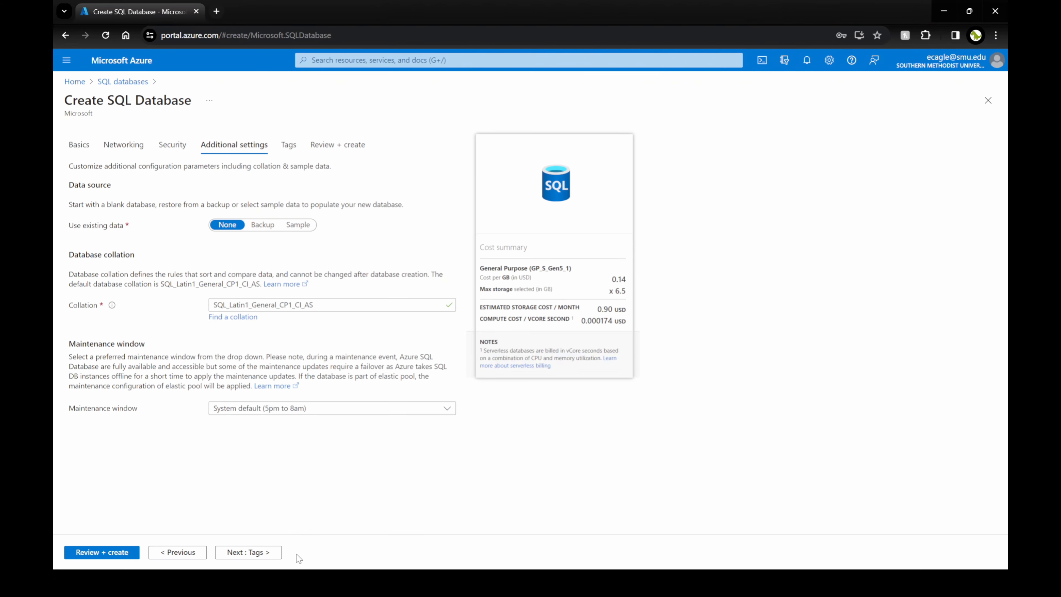
click(273, 557)
click(274, 557)
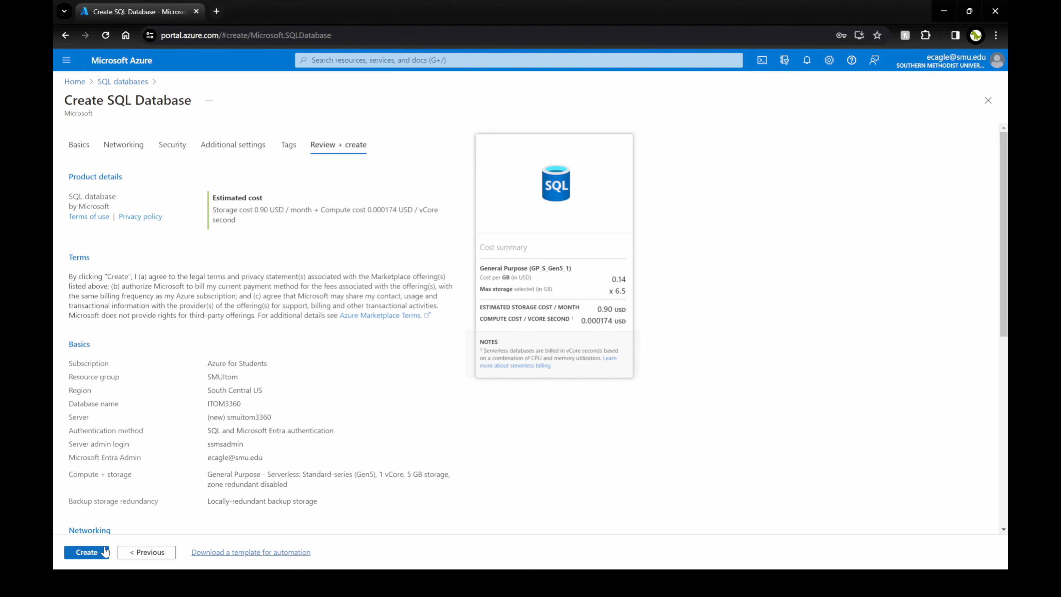
Create the ITOM3360 serverless database and return to the portal home after deployment completes.
click(93, 552)
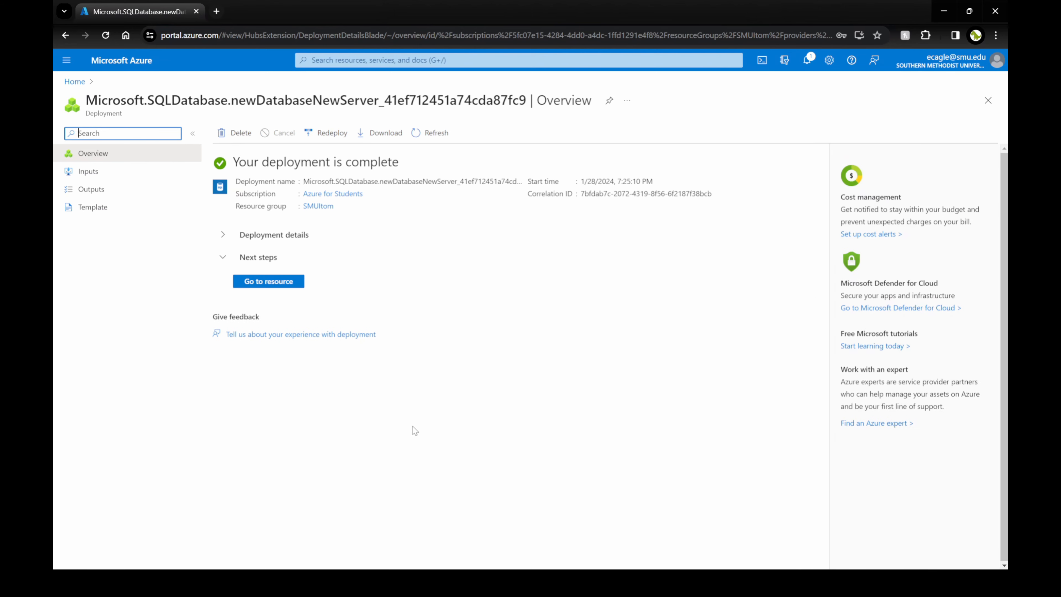
click(70, 83)
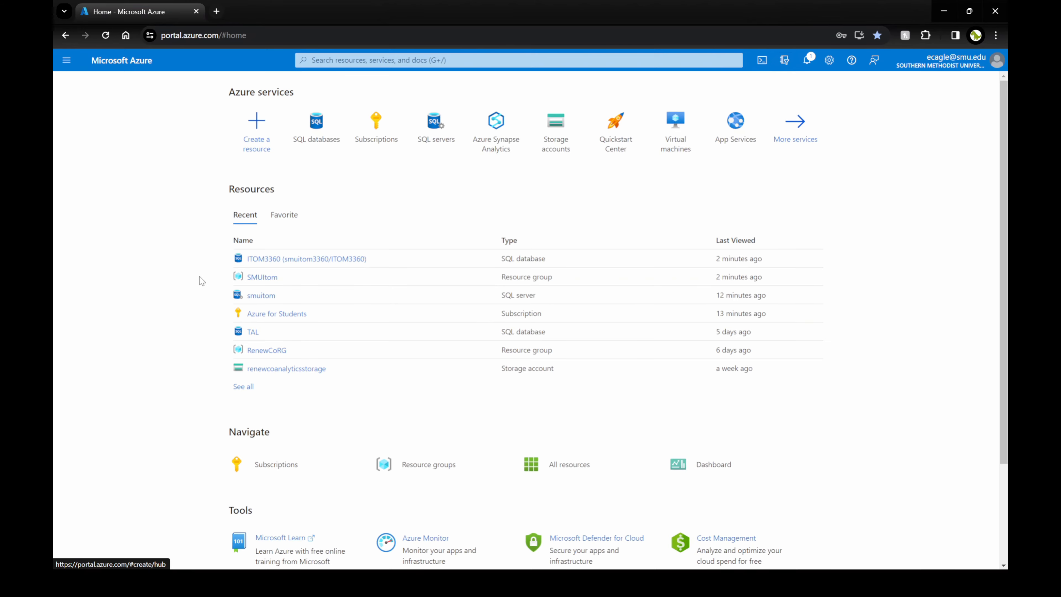
Open the Azure for Students subscription's Budgets list via Cost analysis.
click(268, 314)
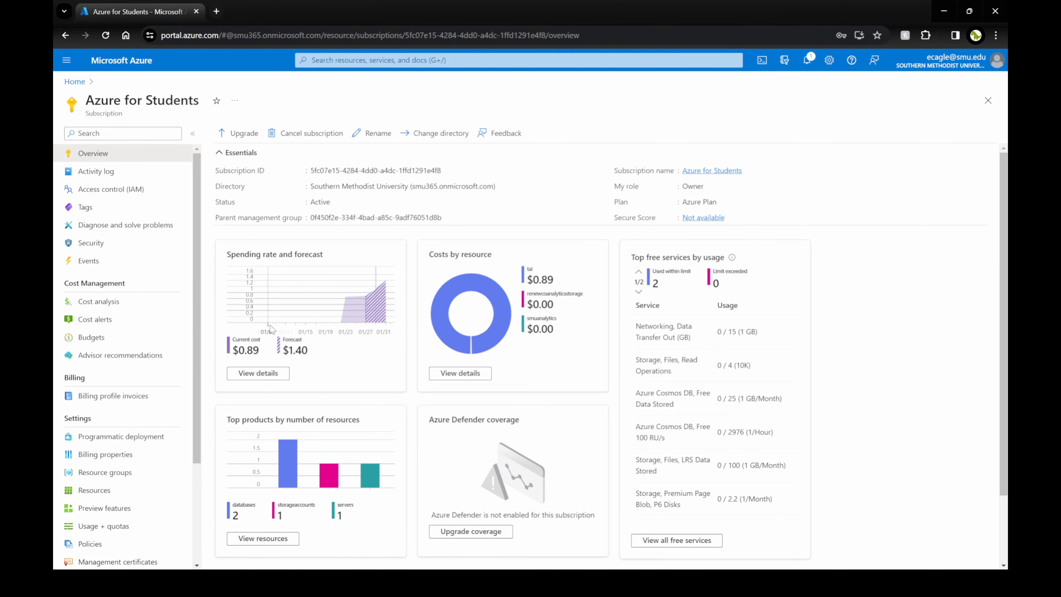
click(100, 301)
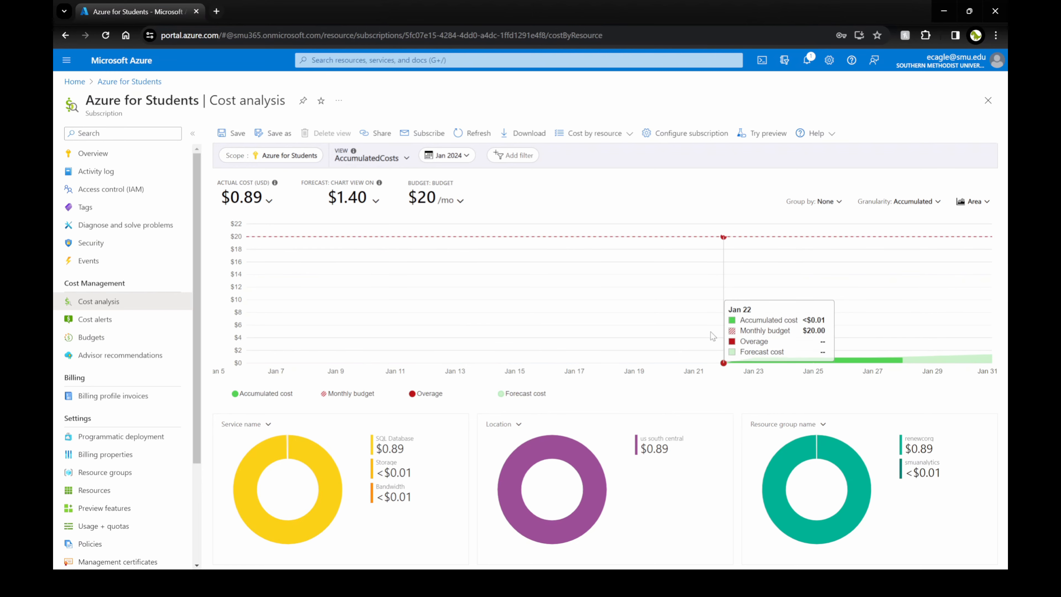
click(113, 337)
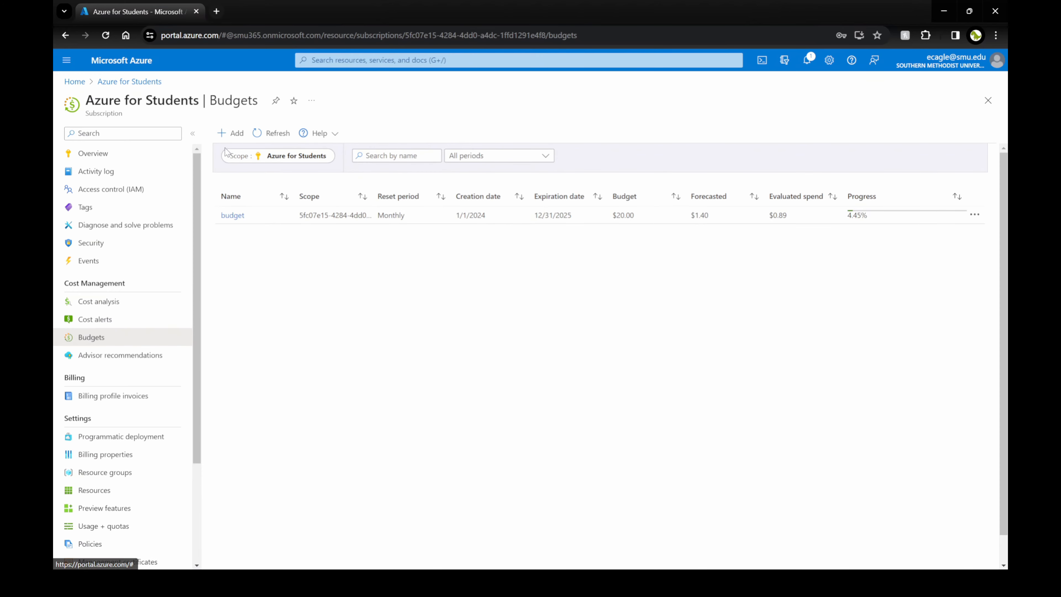
Define a new budget named bidget2 with a Monthly reset period and a $10 amount.
click(231, 134)
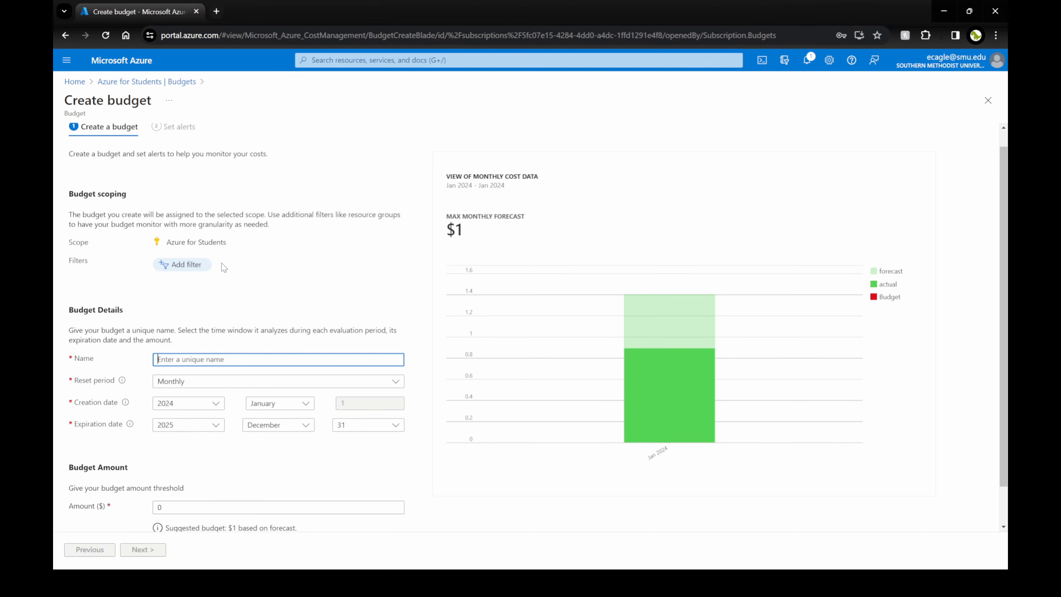
scroll(250, 270, down, 1)
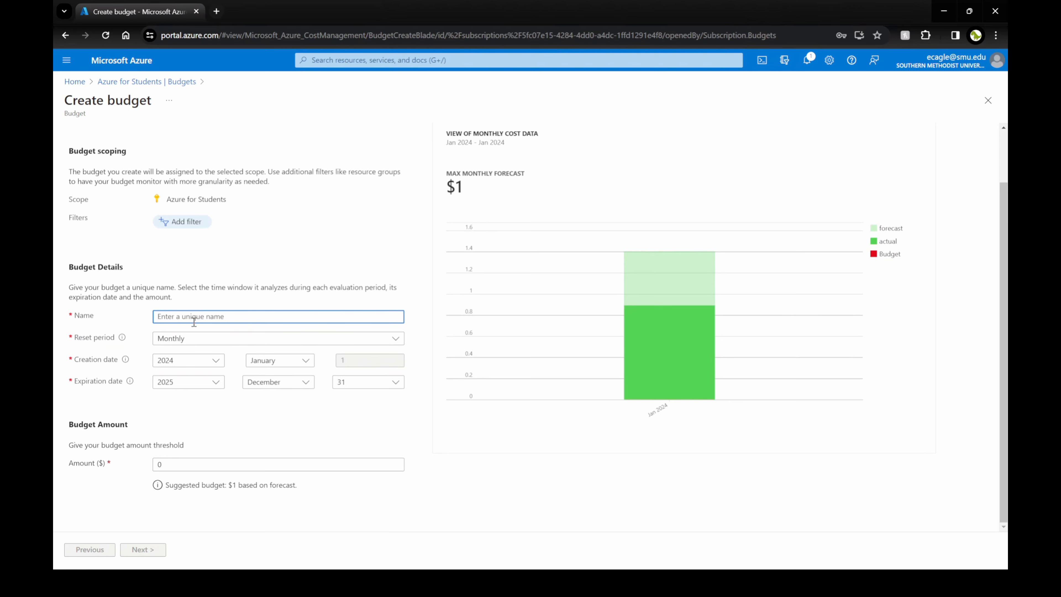
text(bidget2)
click(198, 339)
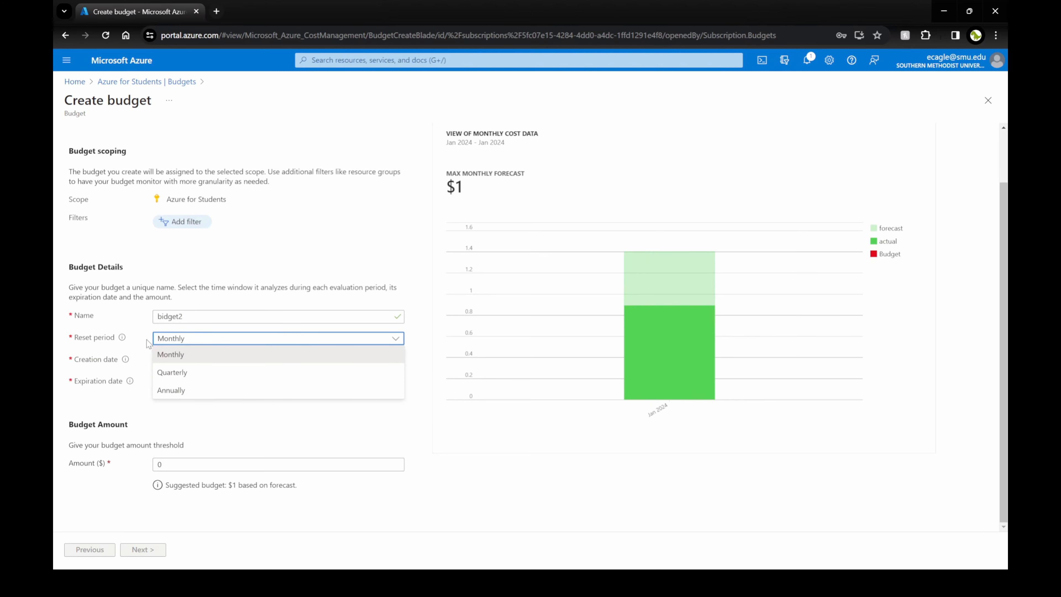
click(139, 328)
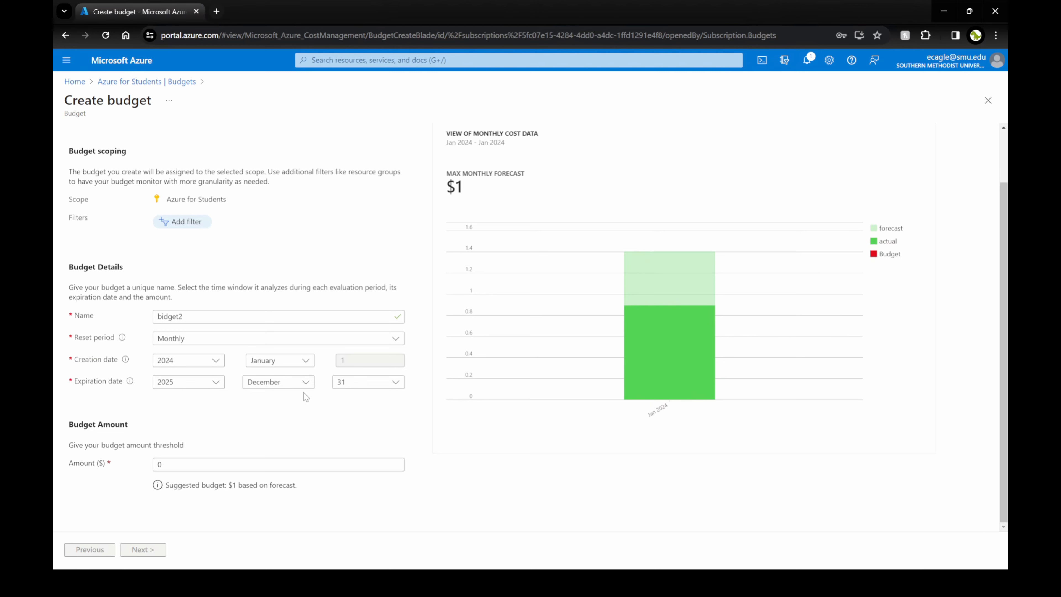
click(199, 461)
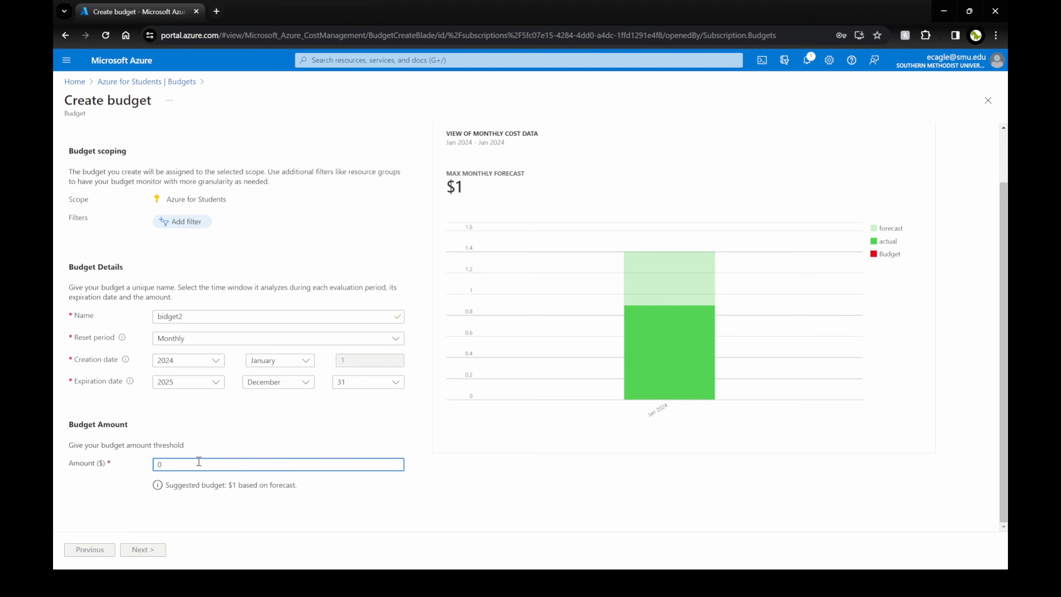
key(BackSpace)
text(10)
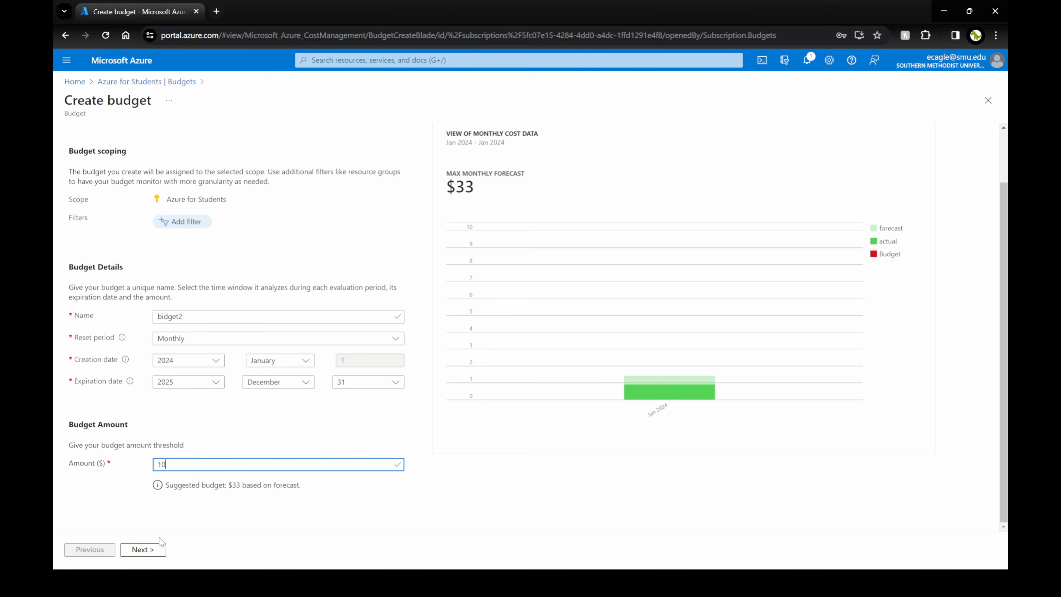
click(142, 549)
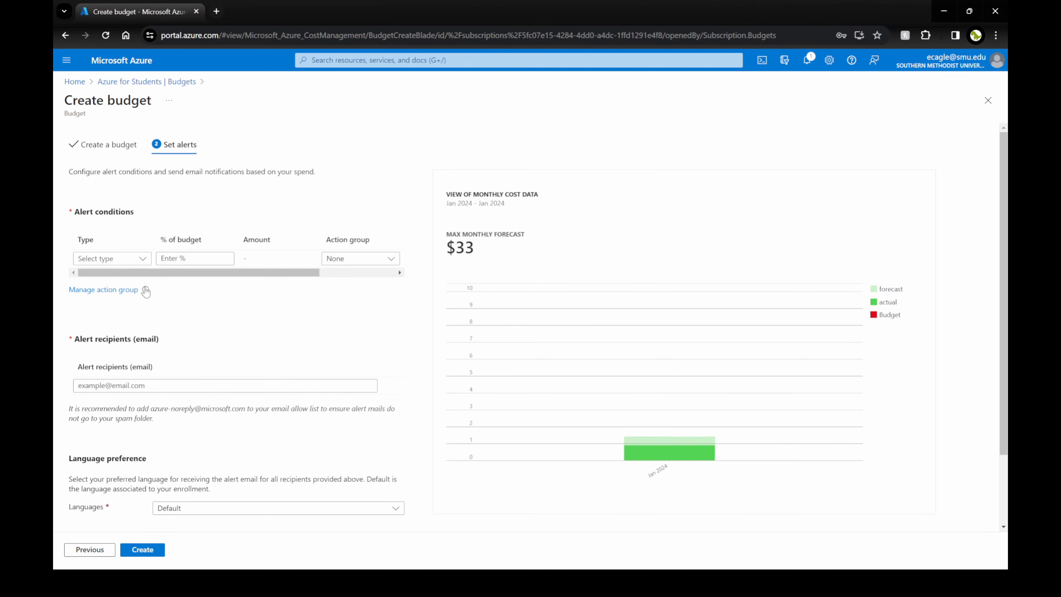
Add a Forecasted 100% alert condition with no action group, and enter the recipient's e-mail address.
click(117, 259)
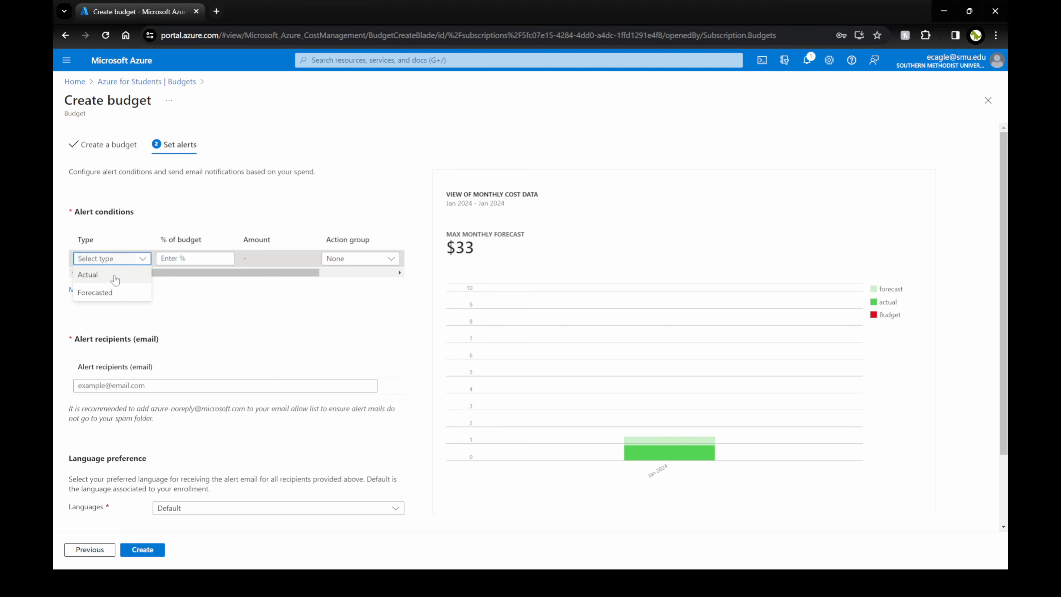
click(100, 292)
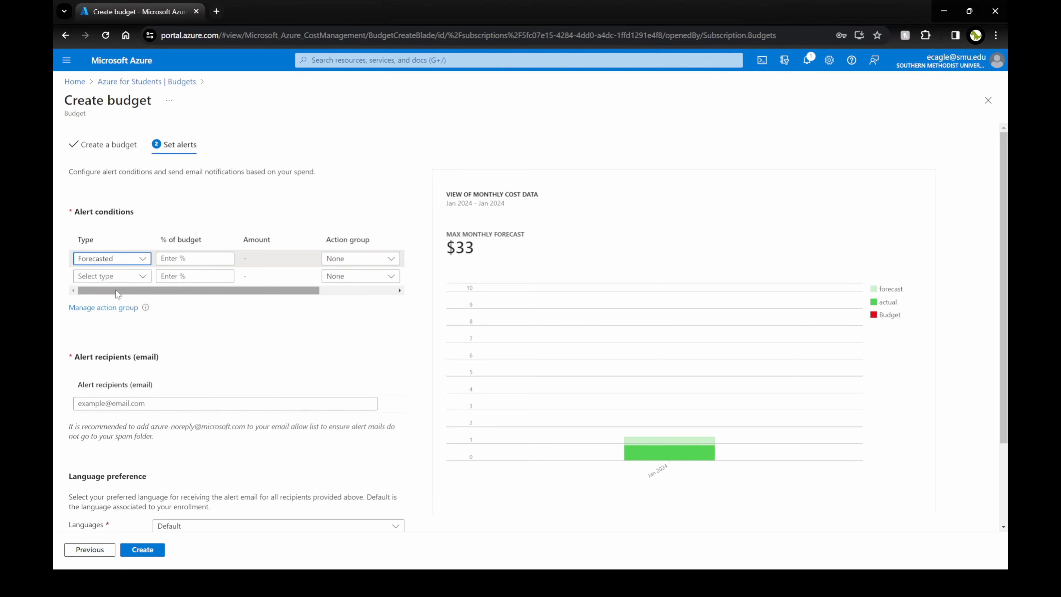
click(181, 257)
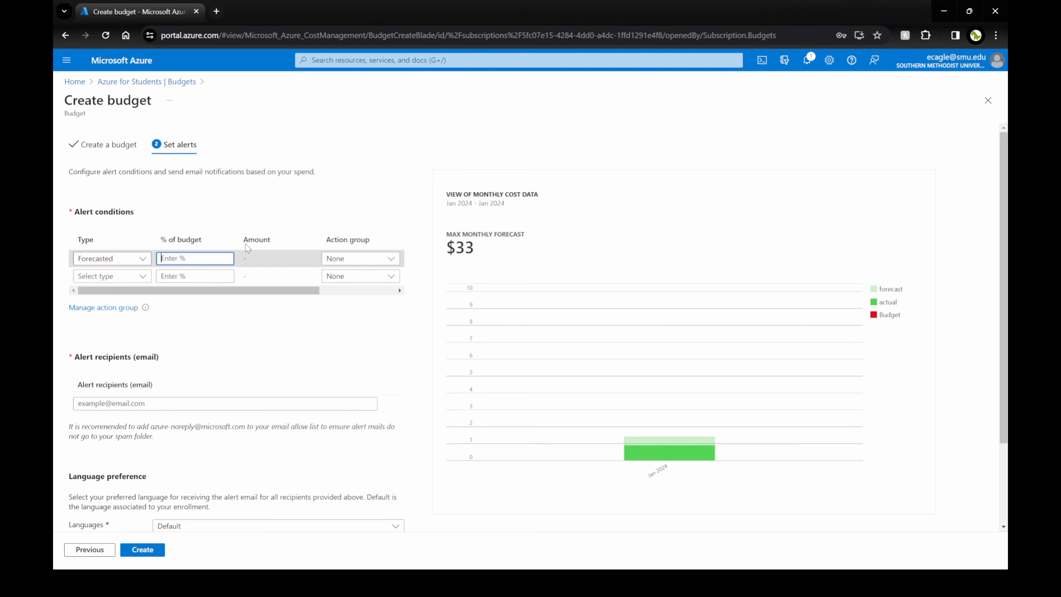
text(100)
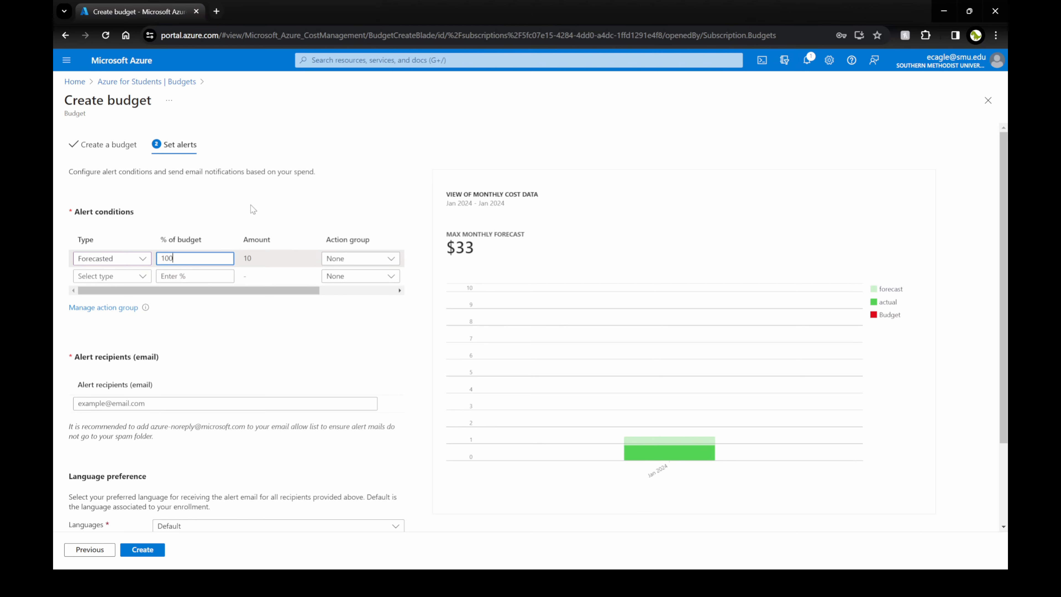
click(355, 258)
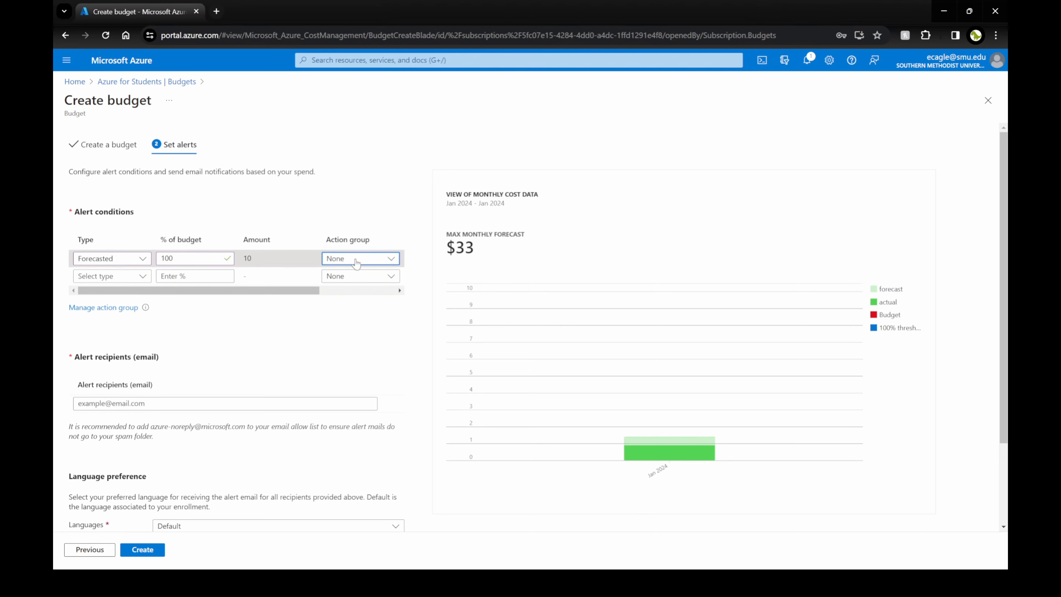
click(358, 234)
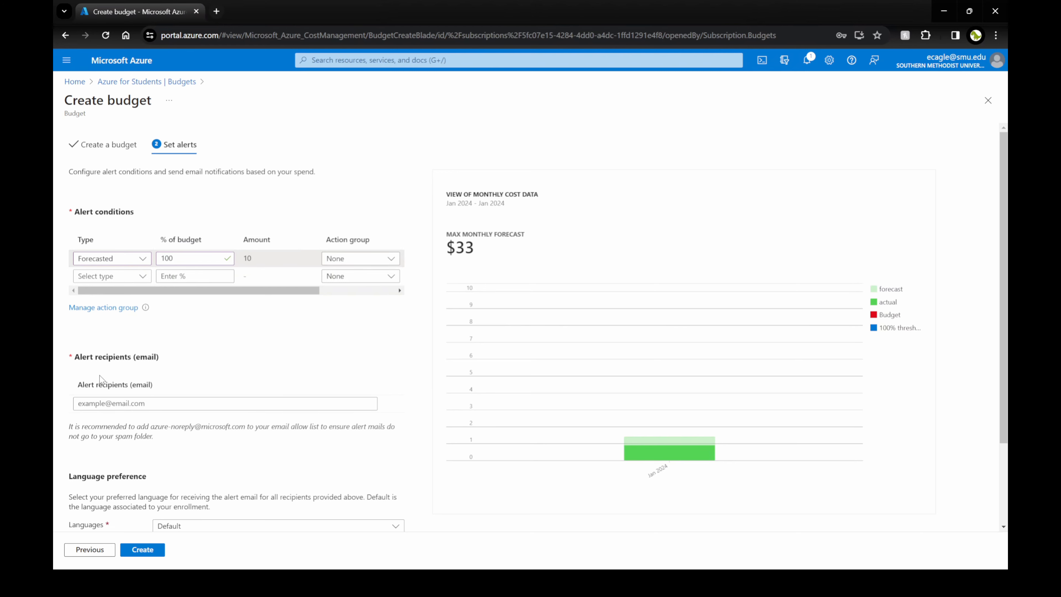
click(122, 402)
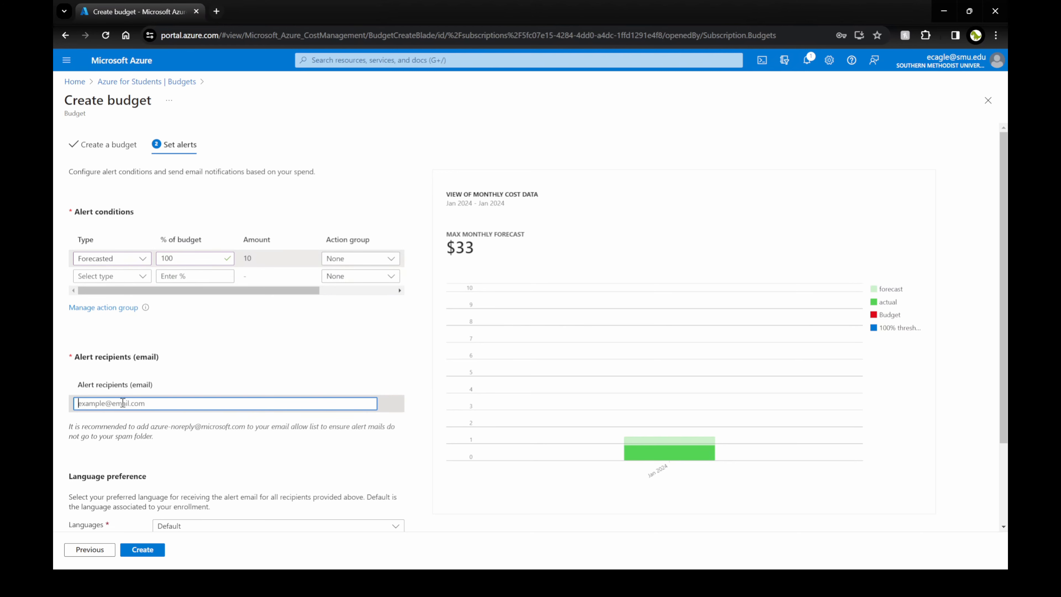
click(206, 377)
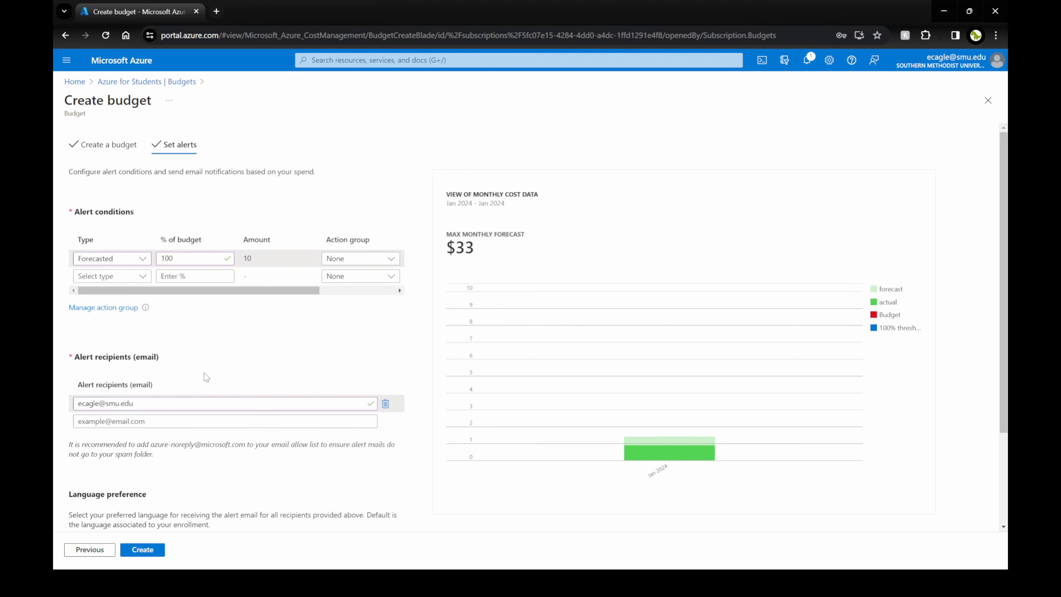
Add an Actual 100% alert condition and create the bidget2 budget.
click(112, 275)
click(117, 294)
click(185, 277)
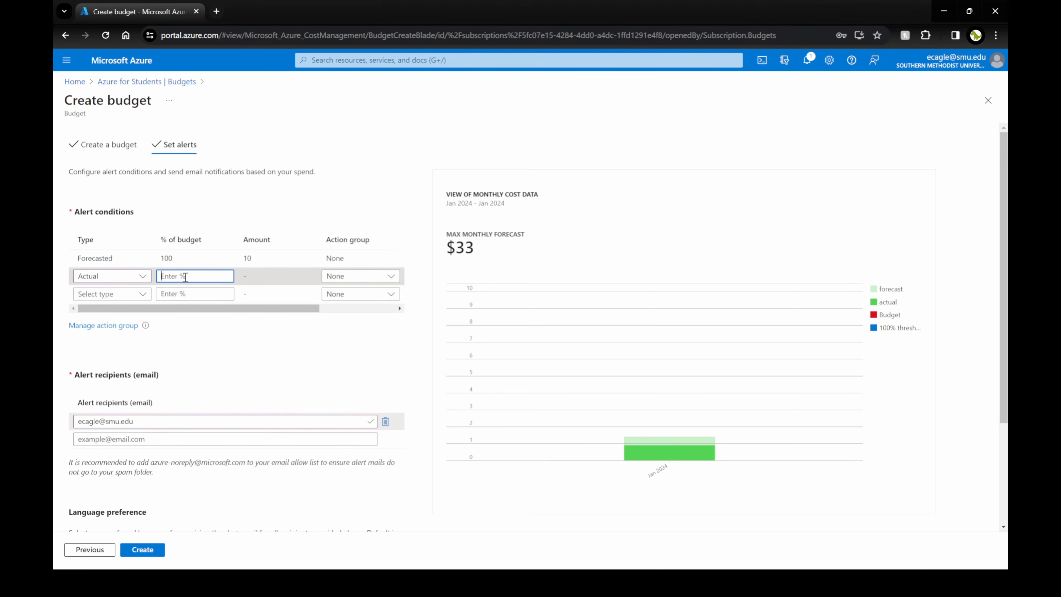
text(100)
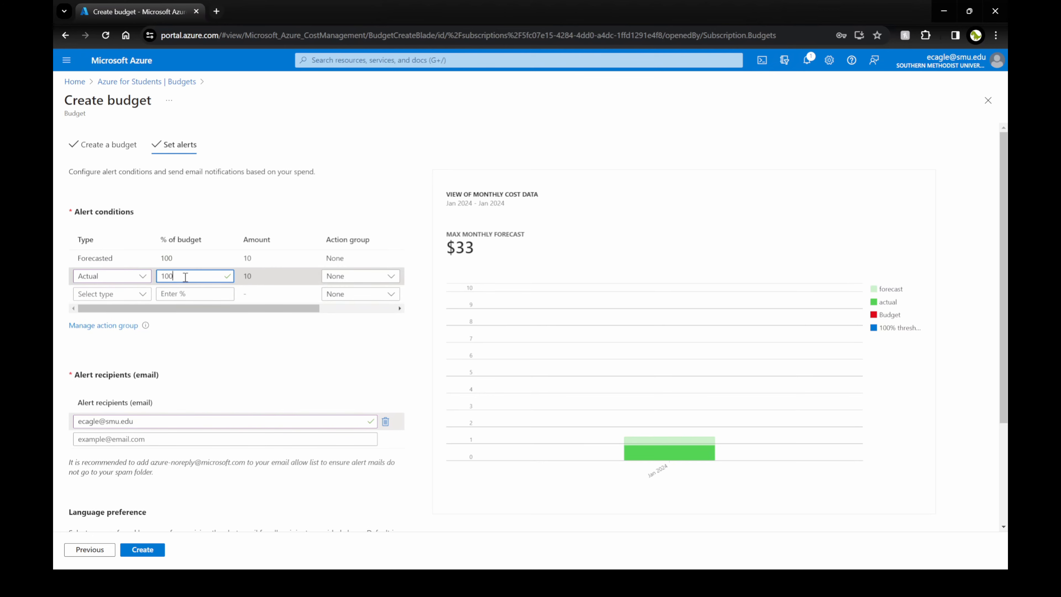
click(244, 340)
scroll(216, 343, down, 3)
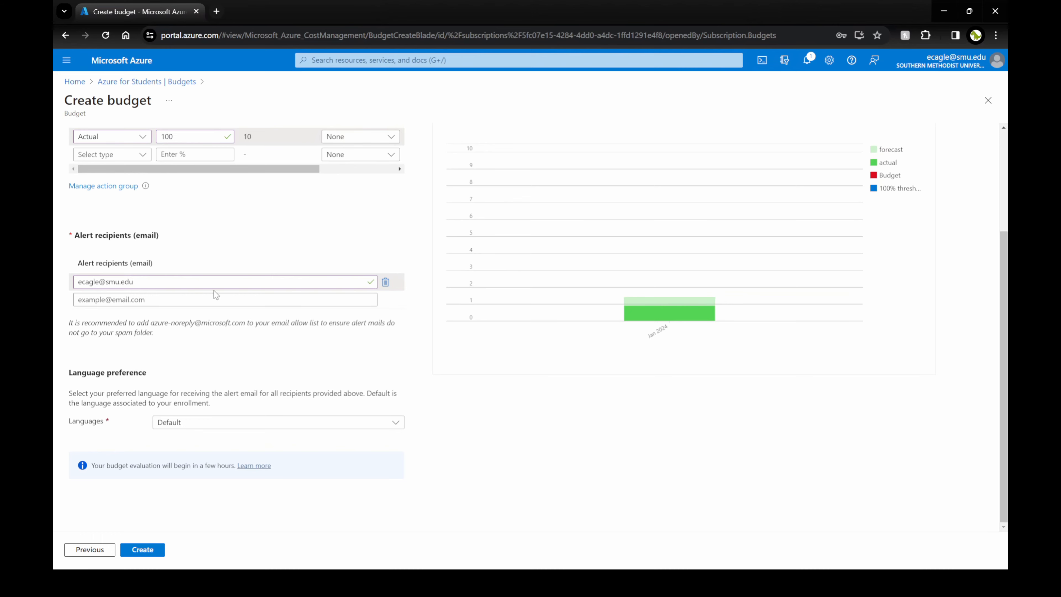
click(160, 553)
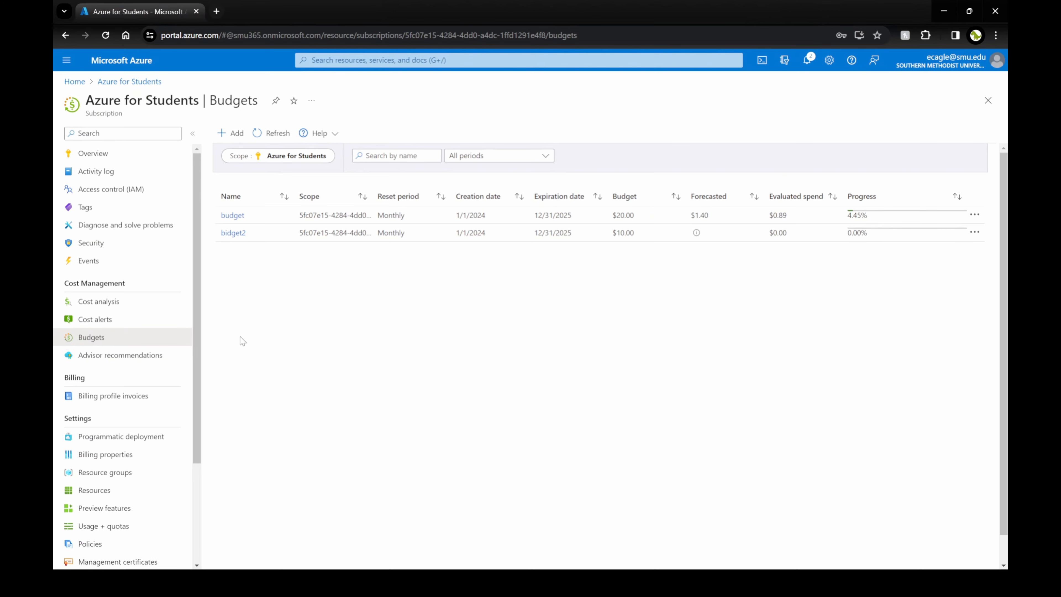
click(140, 318)
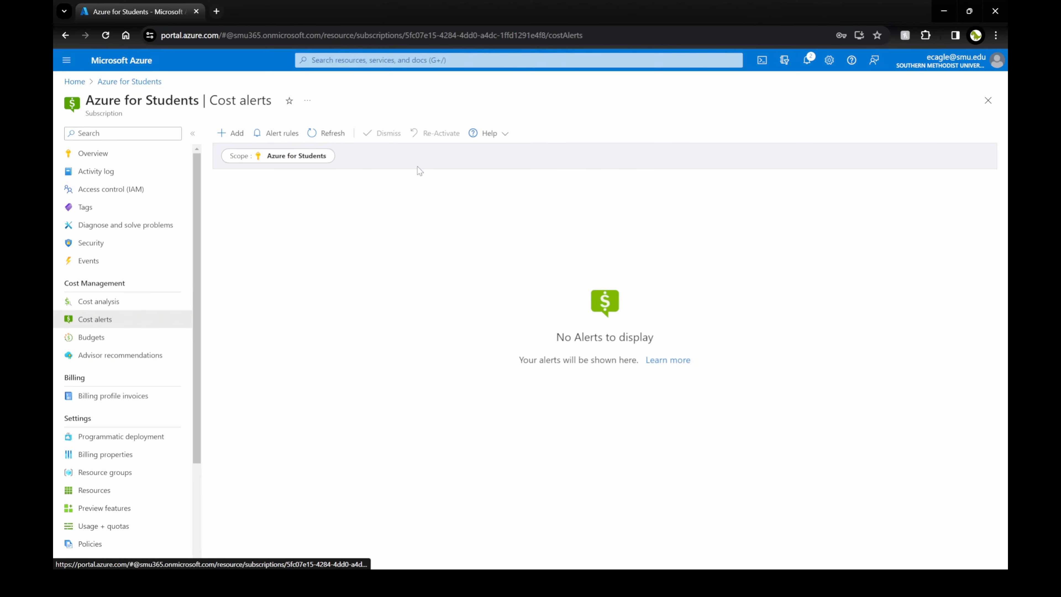
click(231, 133)
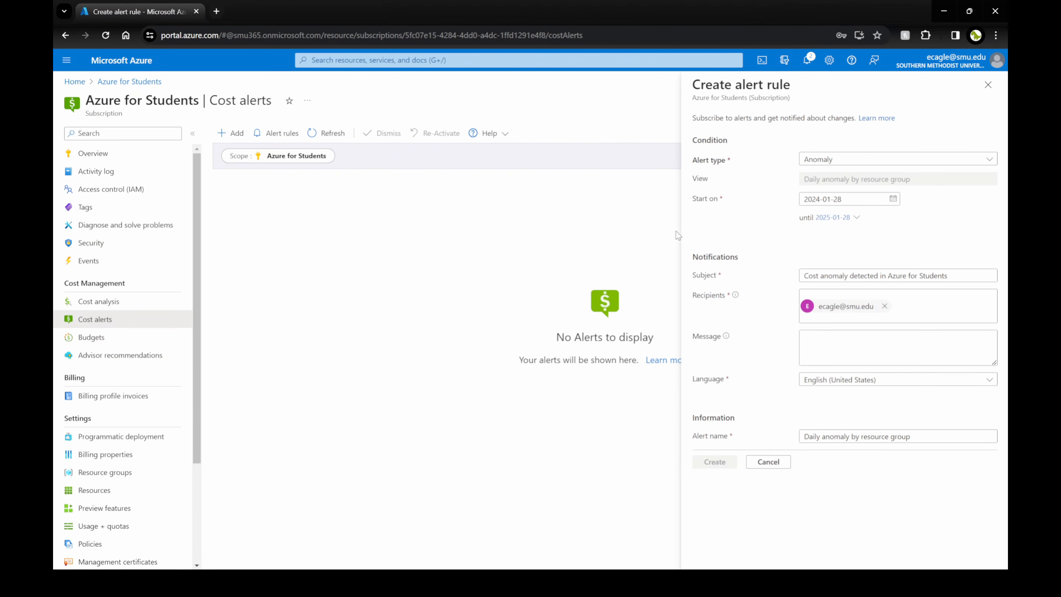
click(812, 160)
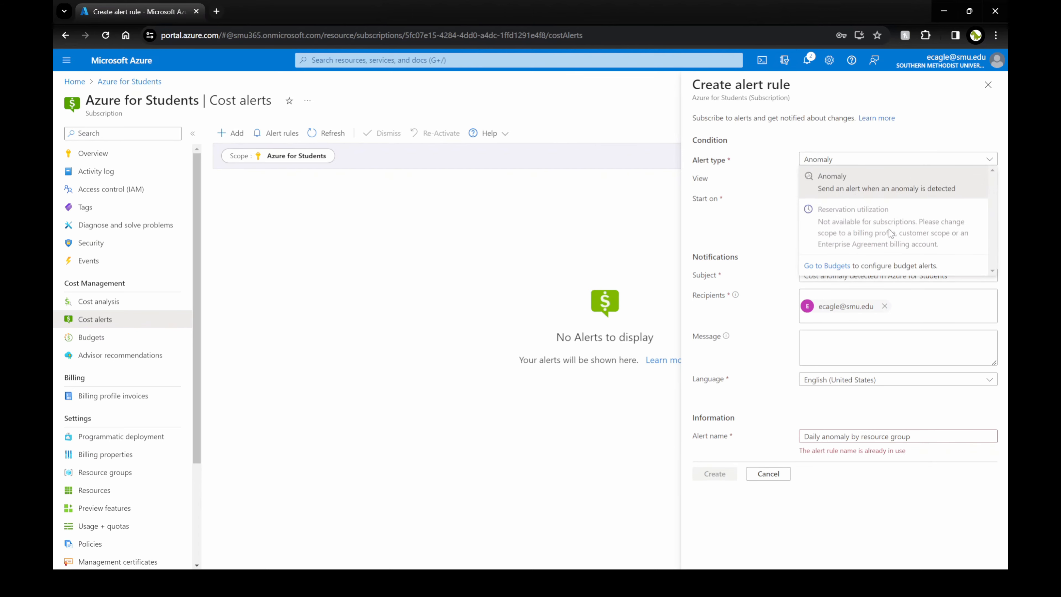
click(839, 189)
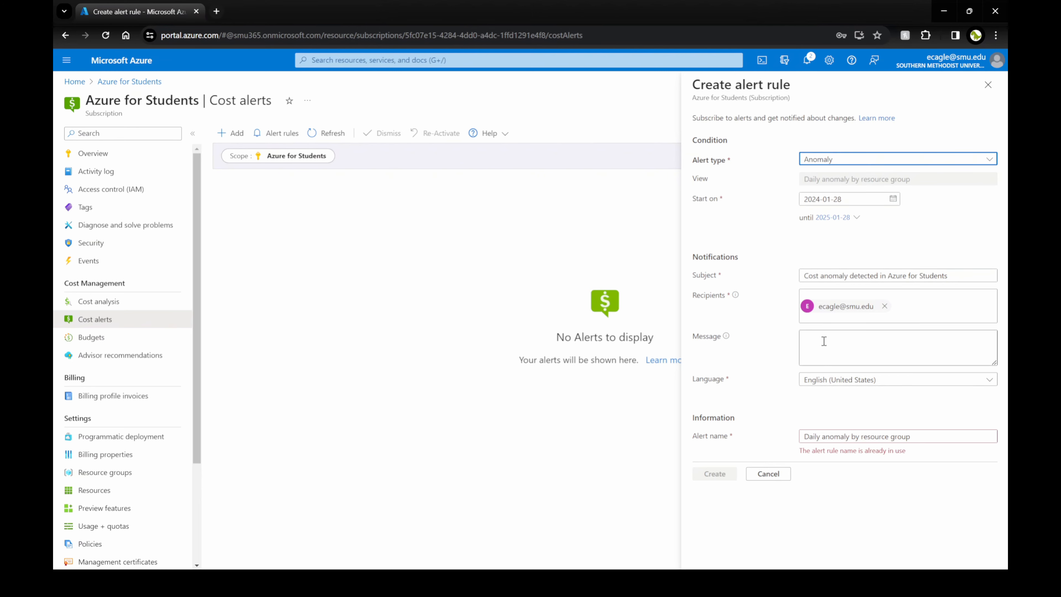
click(763, 474)
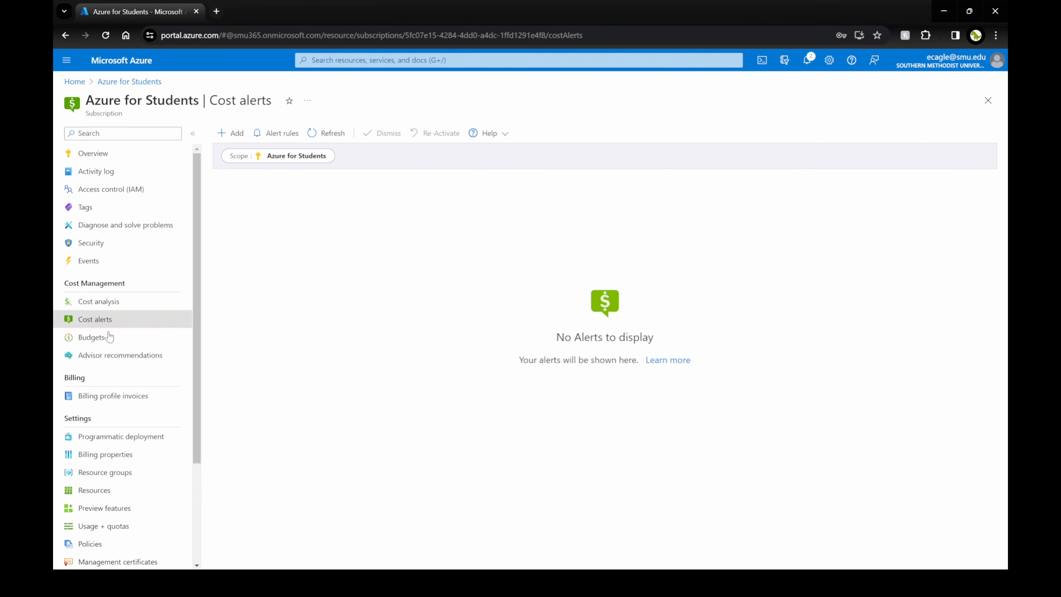
click(135, 354)
click(140, 342)
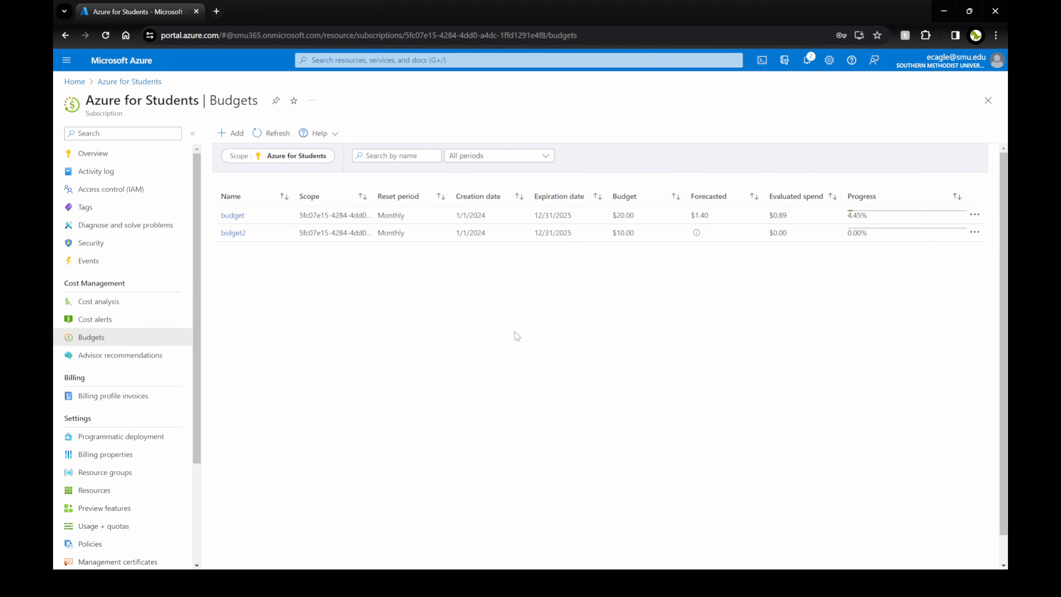
Inspect the subscription's Cost analysis chart and breakdowns against the $10 budget.
click(125, 309)
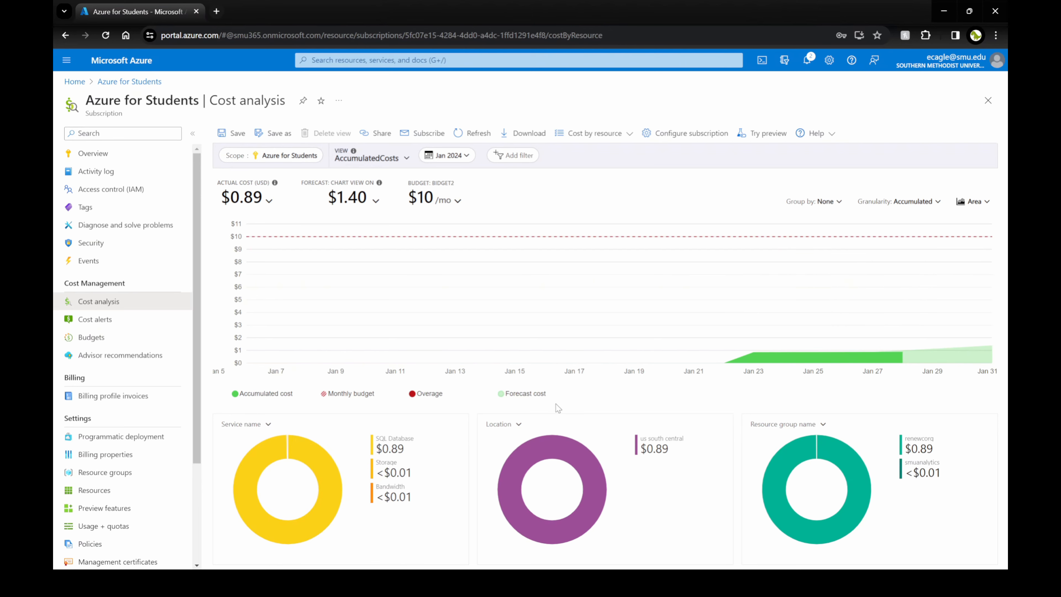
drag(405, 449, 391, 447)
click(400, 447)
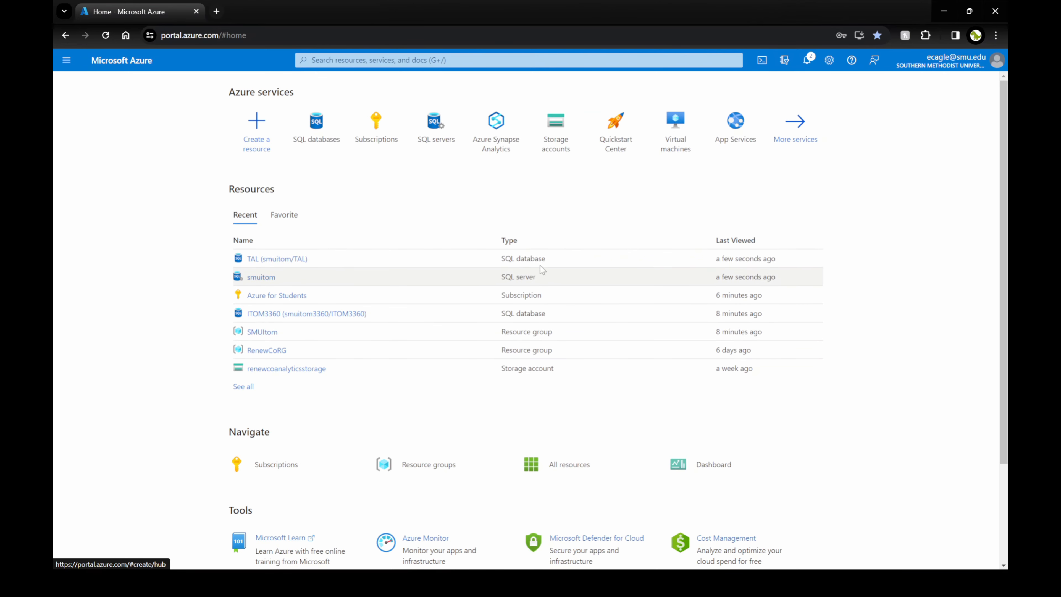
Copy the TAL server name smuitom.database.windows.net and start an SSMS Database Engine connection.
click(285, 260)
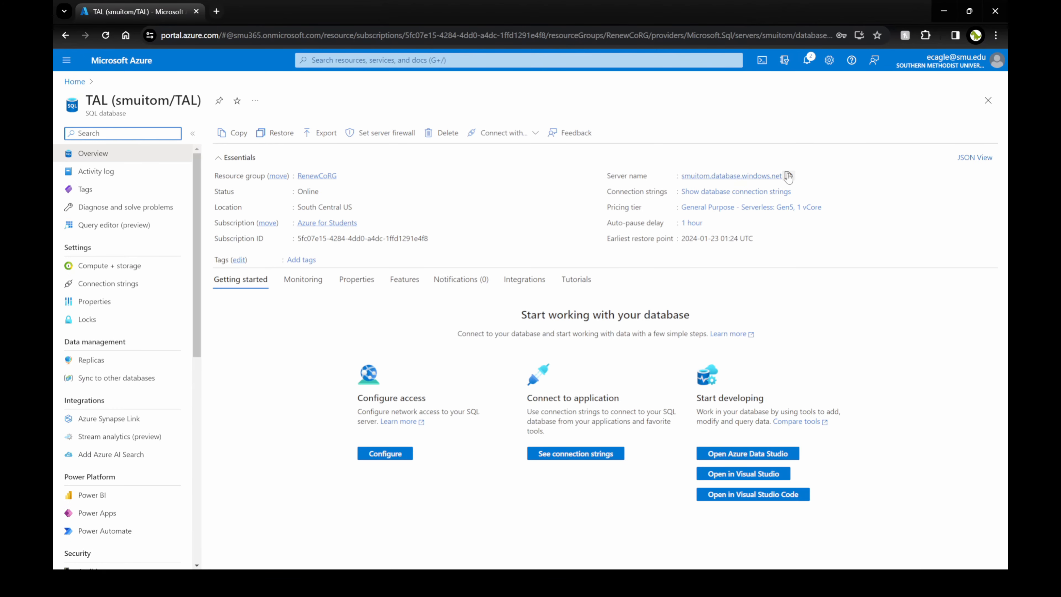
click(788, 176)
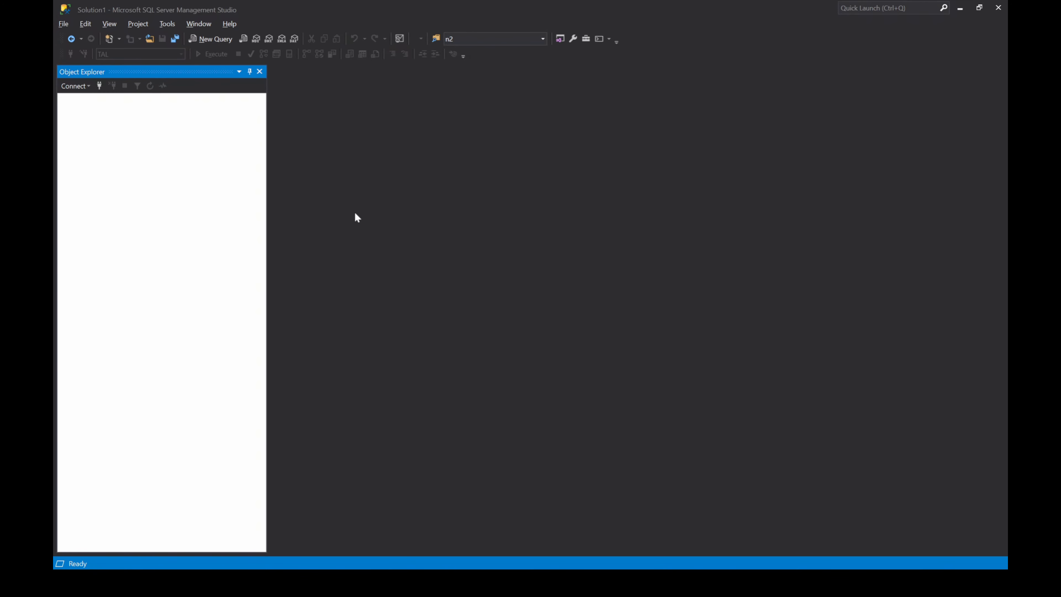
click(75, 86)
click(85, 98)
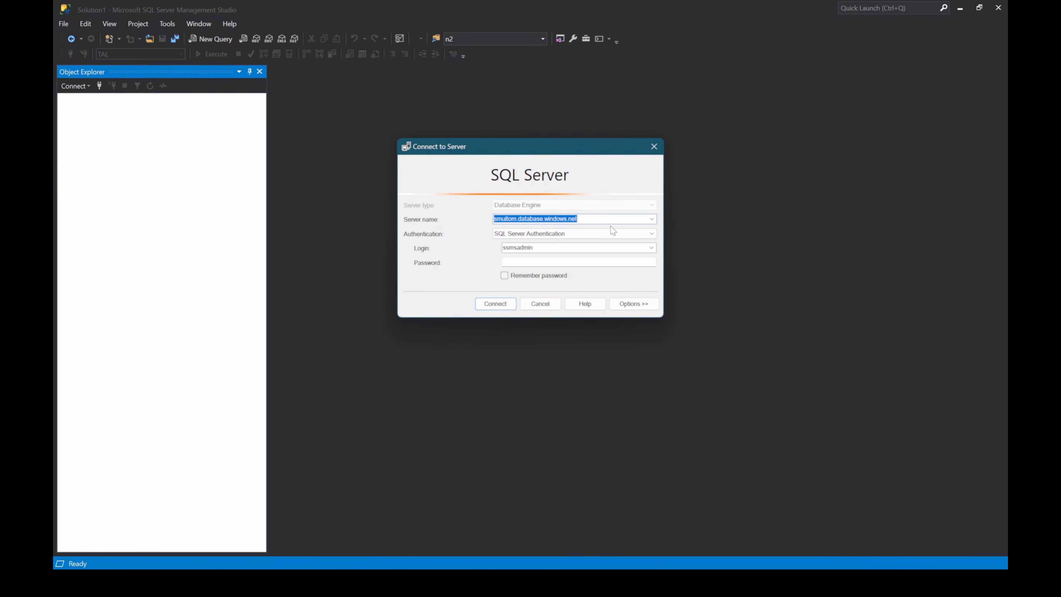
Connect to smuitom.database.windows.net using SQL Server Authentication, entering and remembering the login password.
click(534, 233)
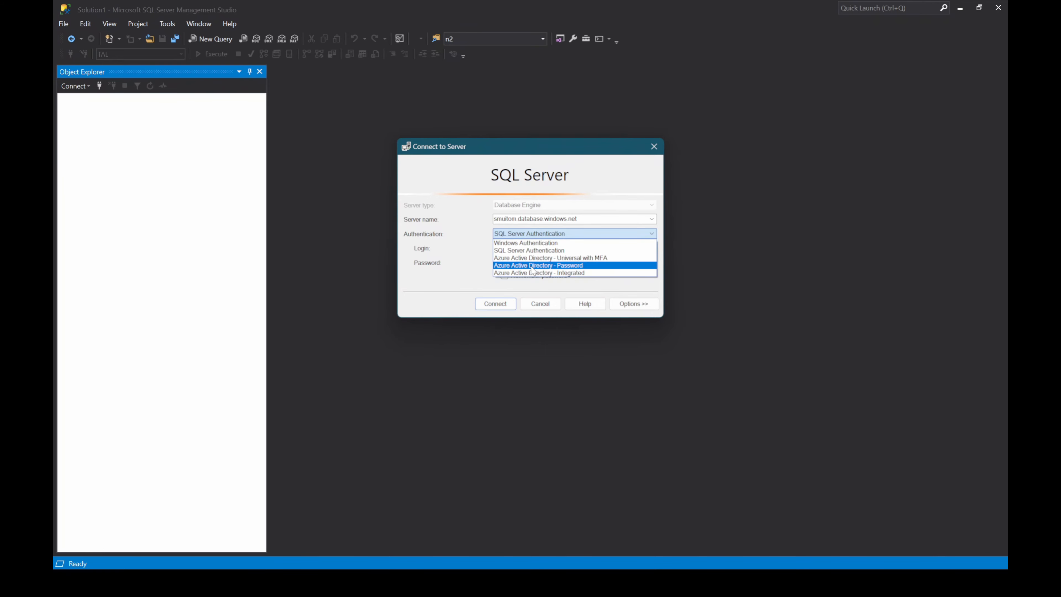
click(538, 251)
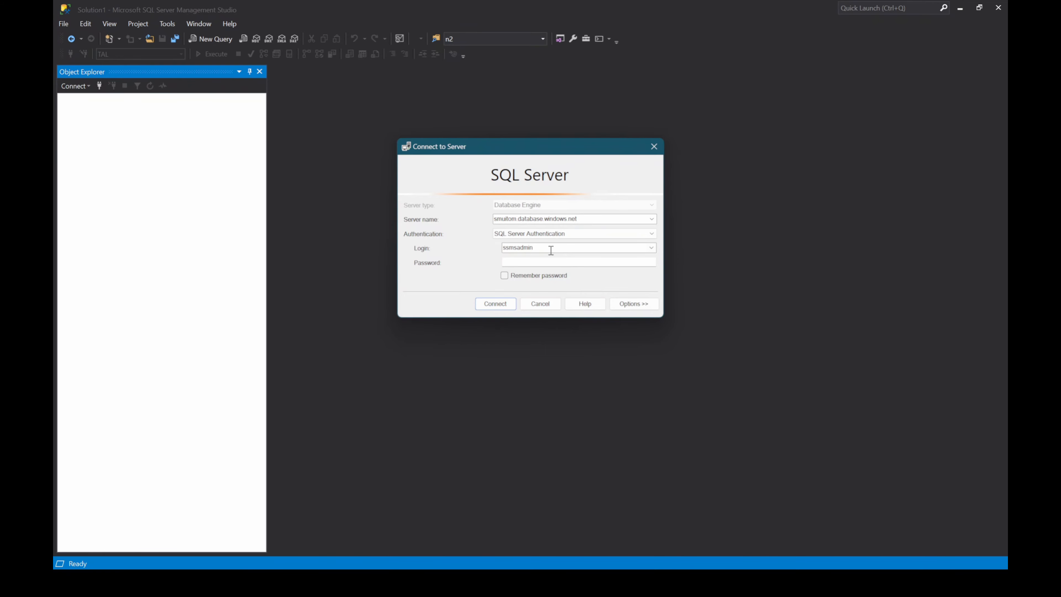
click(534, 262)
text(********)
click(504, 276)
click(495, 304)
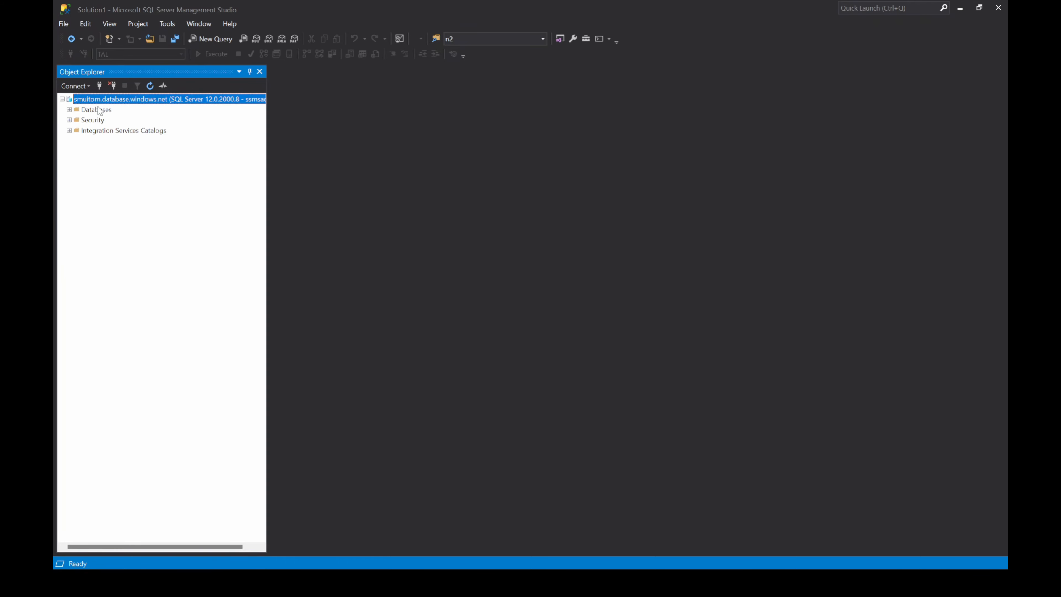
Expand the Databases folder and the TAL database in Object Explorer.
click(69, 109)
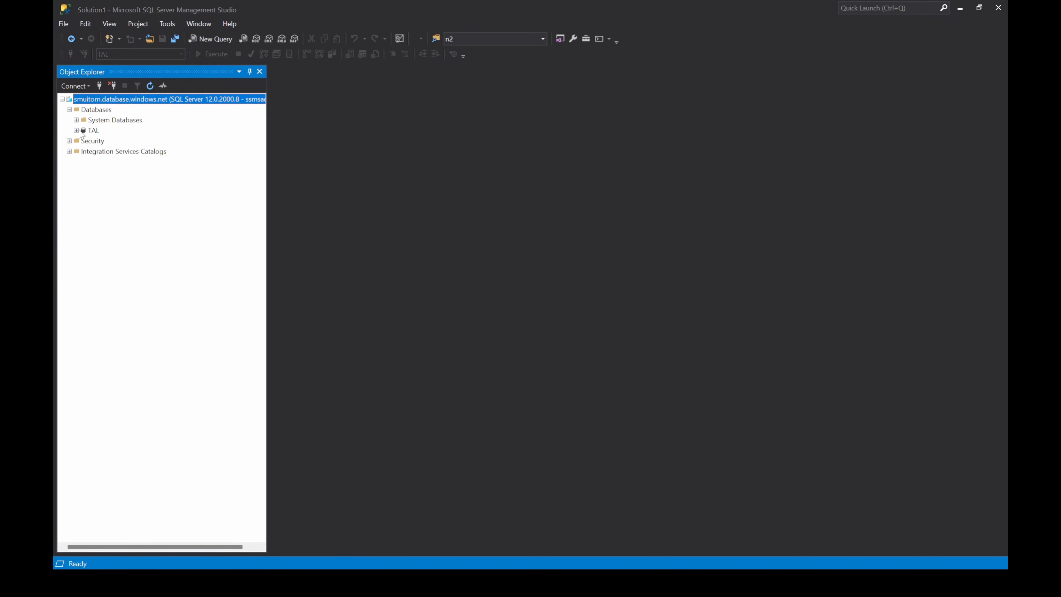
click(76, 130)
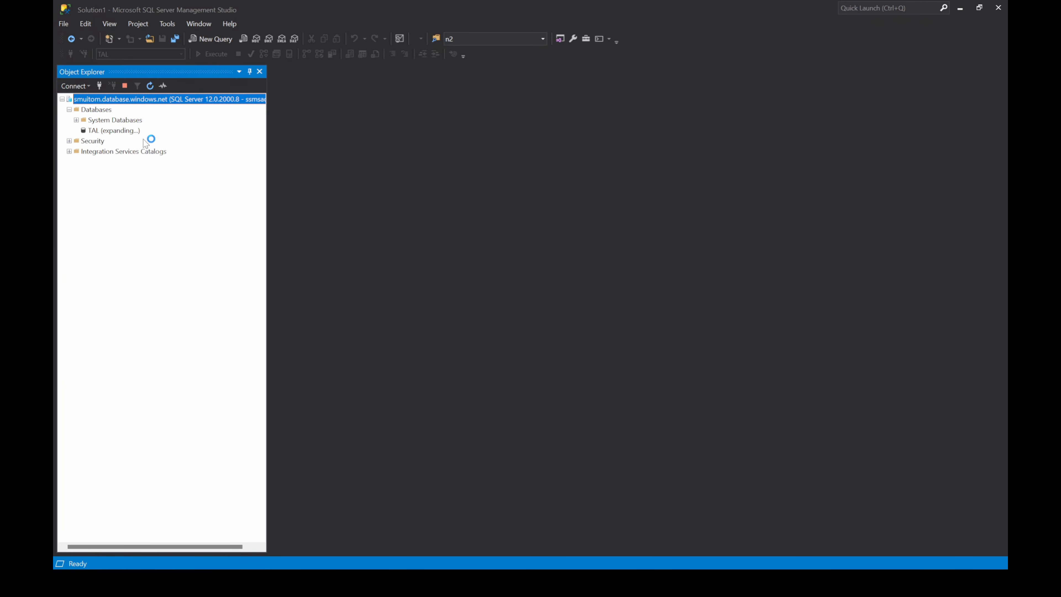